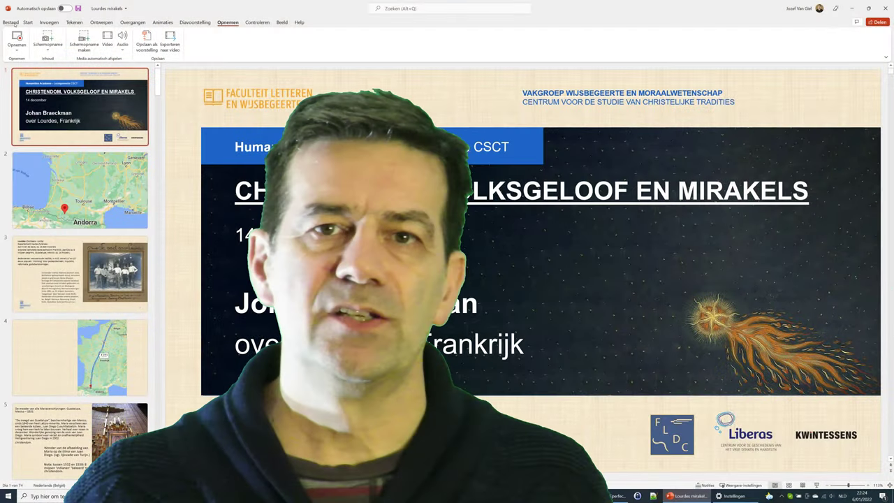
Step: Save the Lourdes mirakels presentation as JPEG-indeling (*.jpg) slide images
left_click(12, 22)
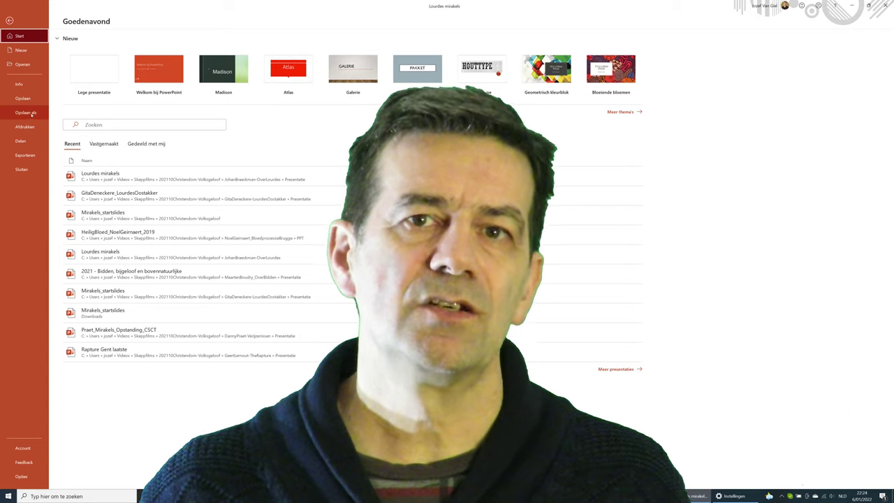
left_click(26, 113)
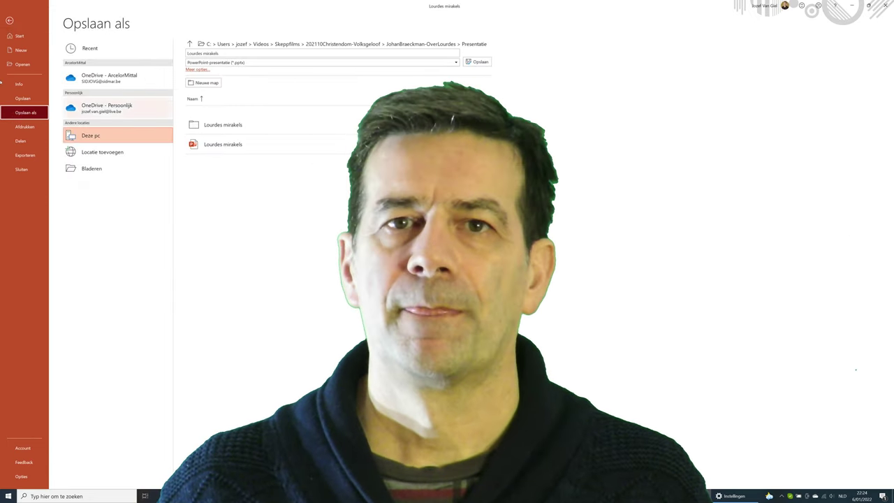
left_click(457, 62)
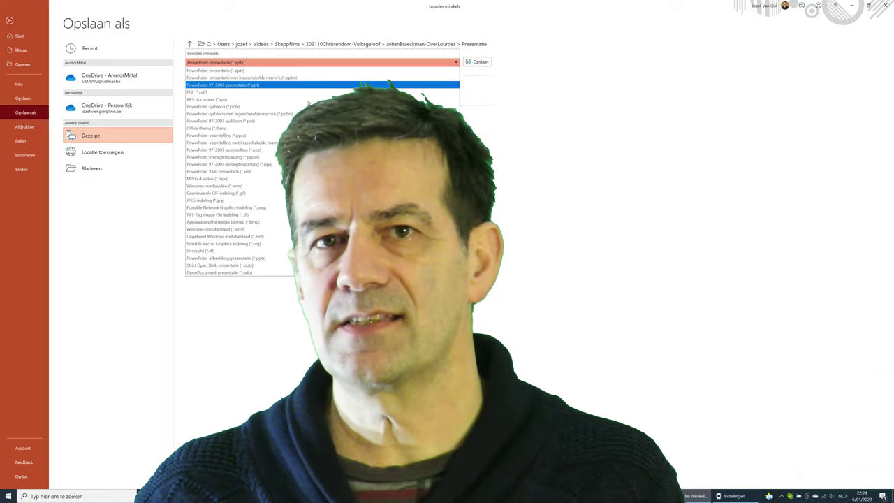
left_click(231, 200)
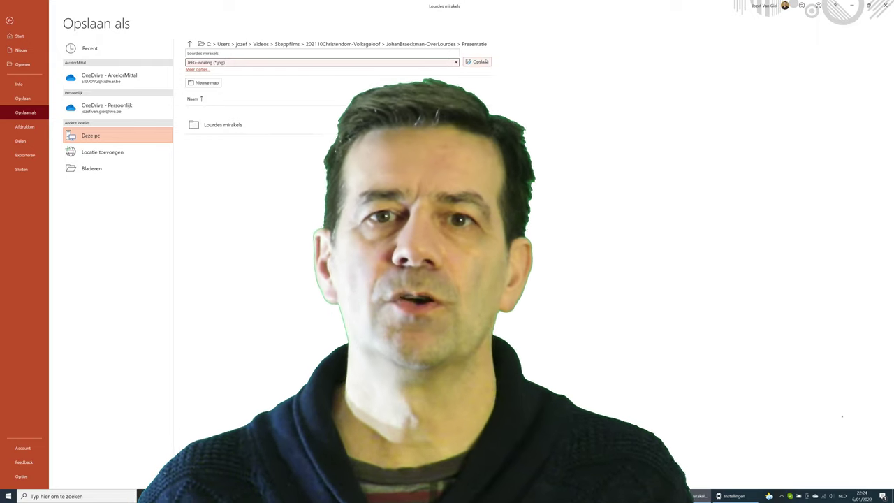
left_click(484, 61)
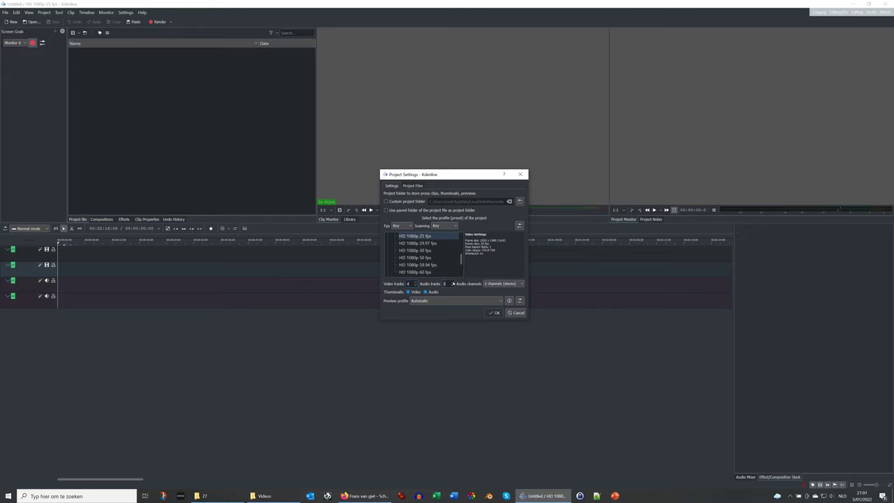
Step: Confirm the four-video, six-audio track project settings and open the Audio media folder
left_click(493, 313)
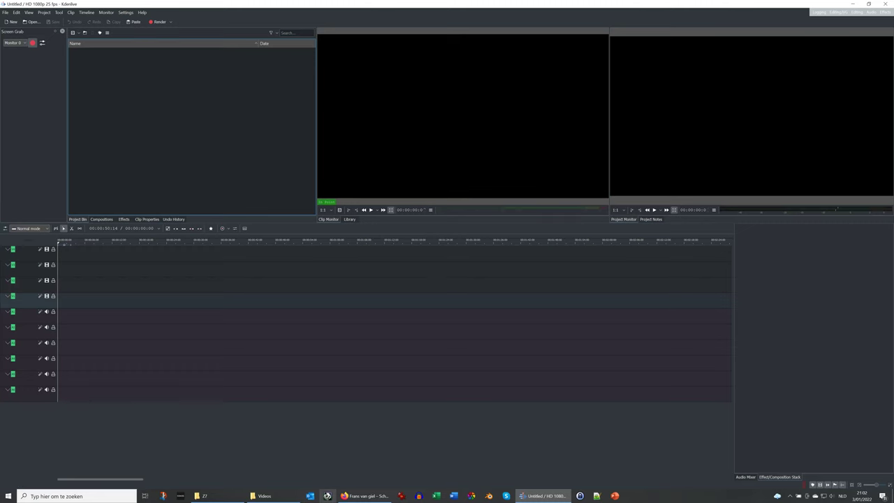
mouse_move(219, 496)
left_click(280, 466)
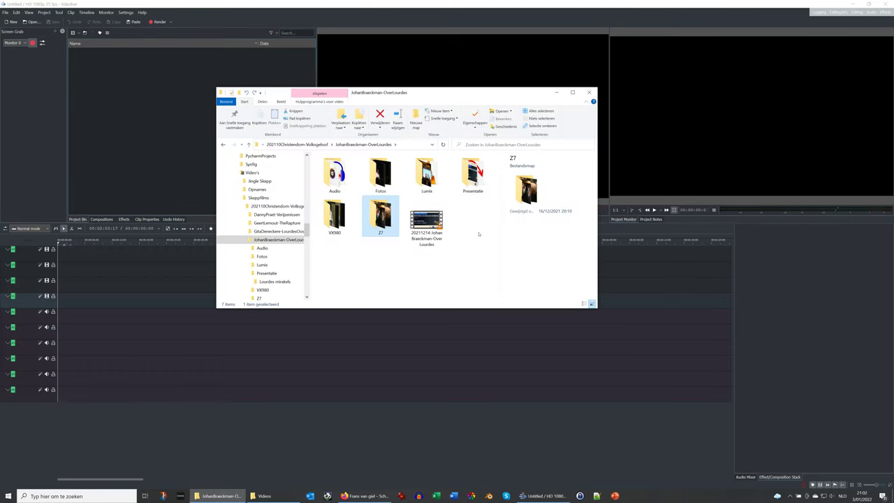
left_click(348, 181)
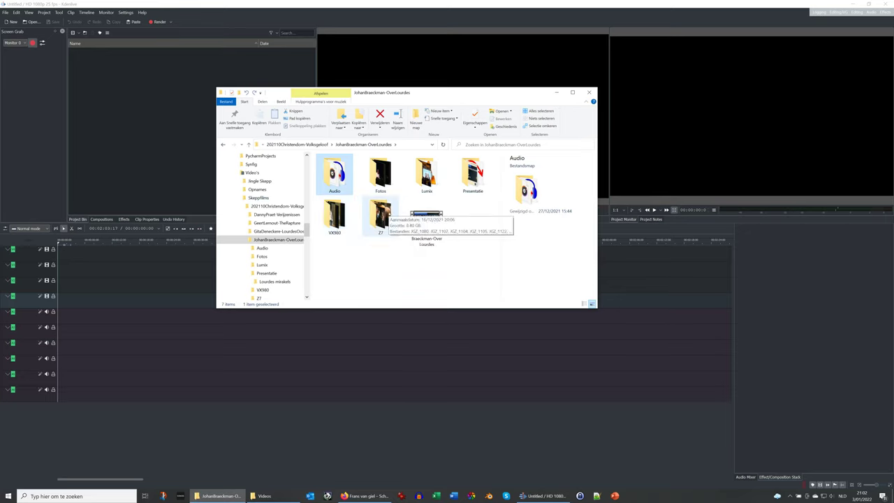
double_click(338, 178)
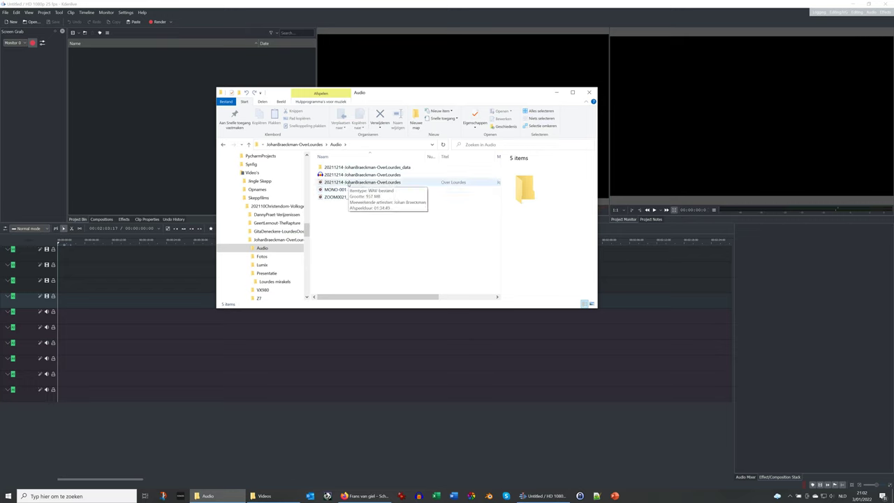
Step: Import 20211214-JohanBraeckman-OverLourdes.wav into the Project Bin
left_click(347, 183)
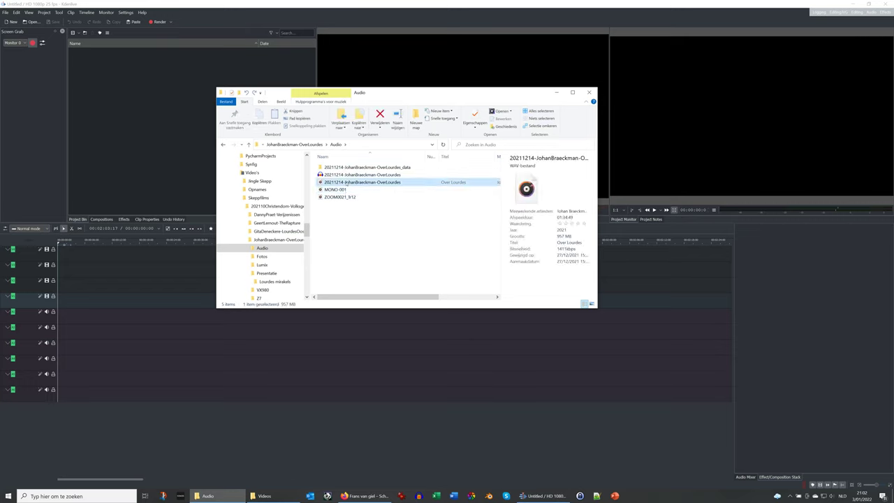
left_click_drag(347, 182, 140, 104)
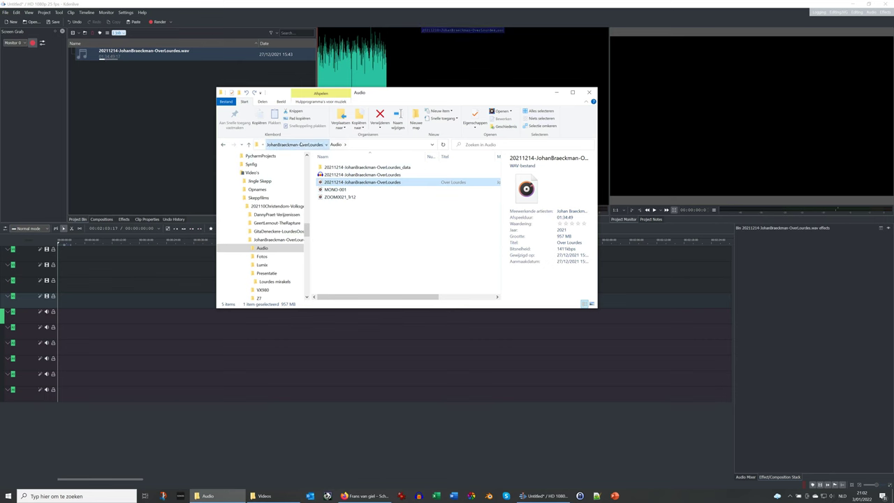
left_click(301, 144)
key("alt+Tab")
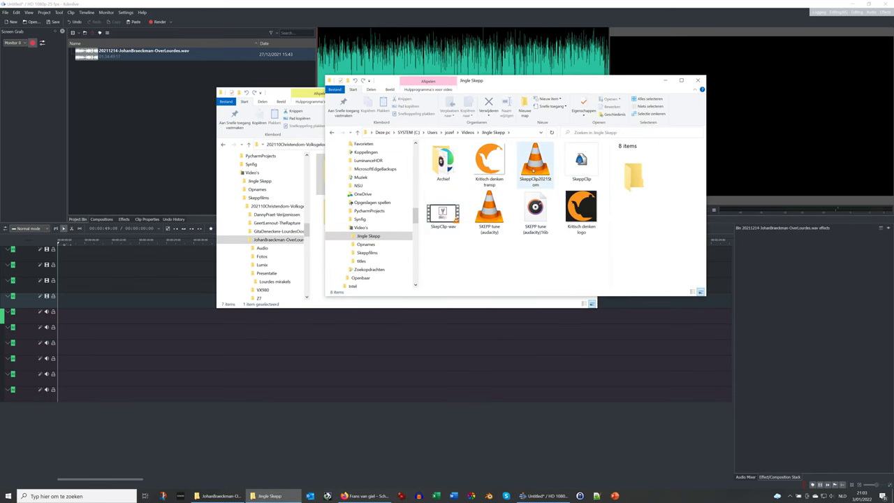
Step: Add SkeppClip2021Stom.mp4 and the SKEPP tune audio to the Project Bin
left_click_drag(534, 168, 168, 158)
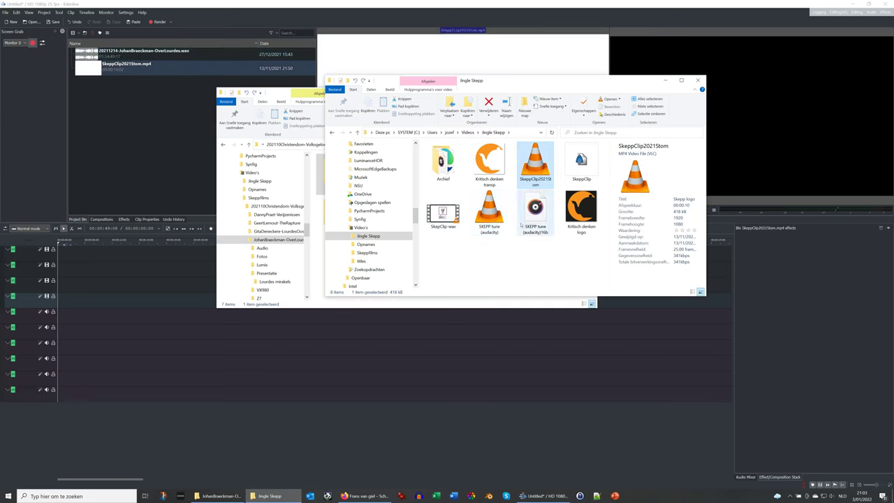
left_click_drag(535, 210, 115, 157)
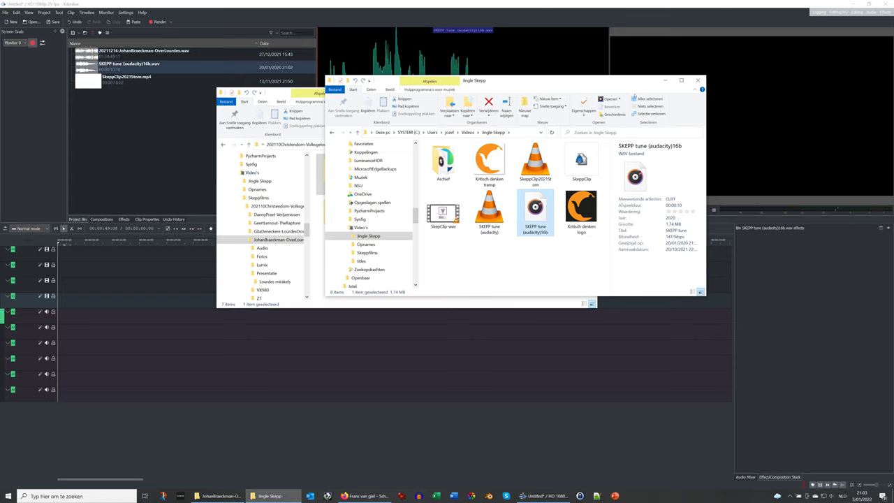
left_click(559, 7)
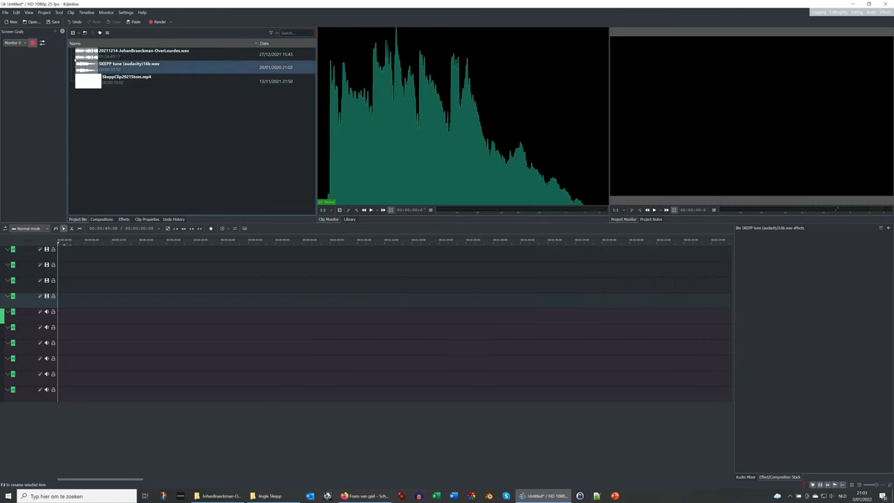
Step: Put the SKEPP tune on the bottom audio track, the intro on the top video track, and OverLourdes at the logo frame
left_click_drag(129, 66, 62, 399)
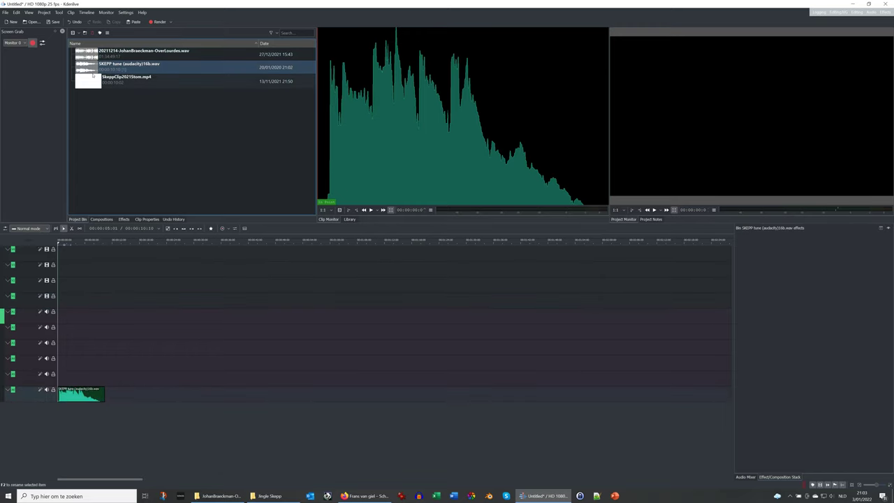
left_click_drag(92, 85, 97, 253)
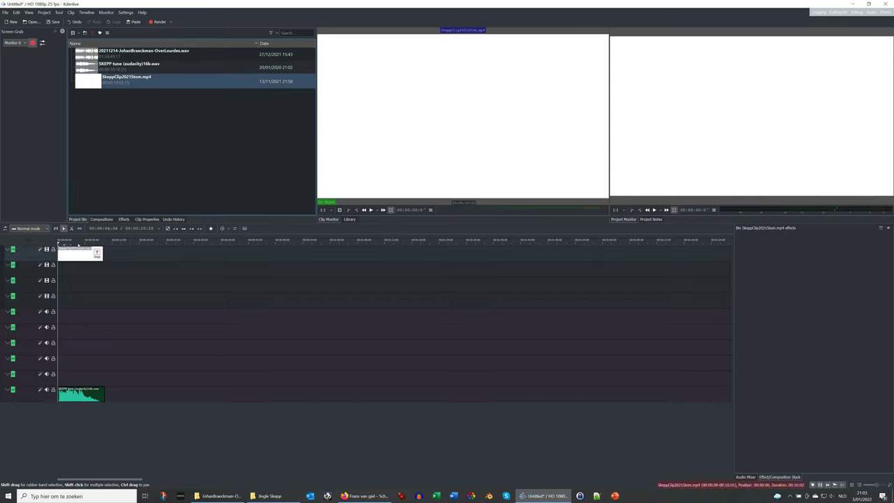
left_click(88, 240)
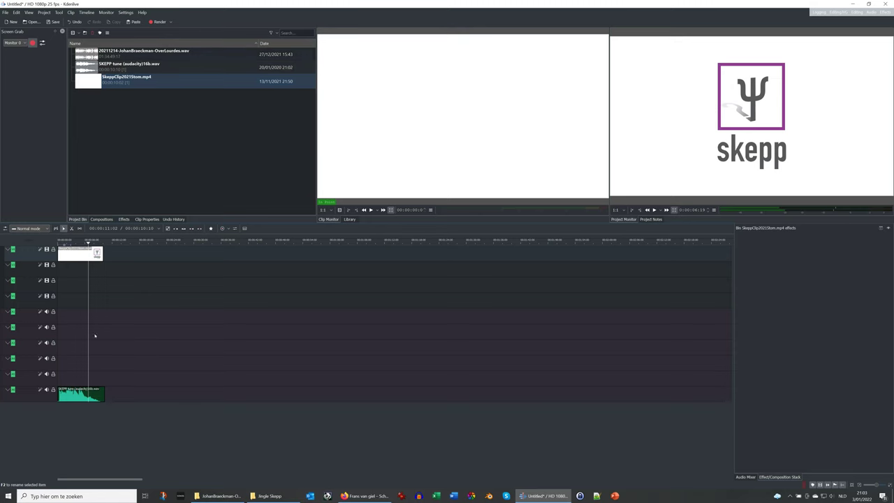
left_click_drag(95, 336, 95, 379)
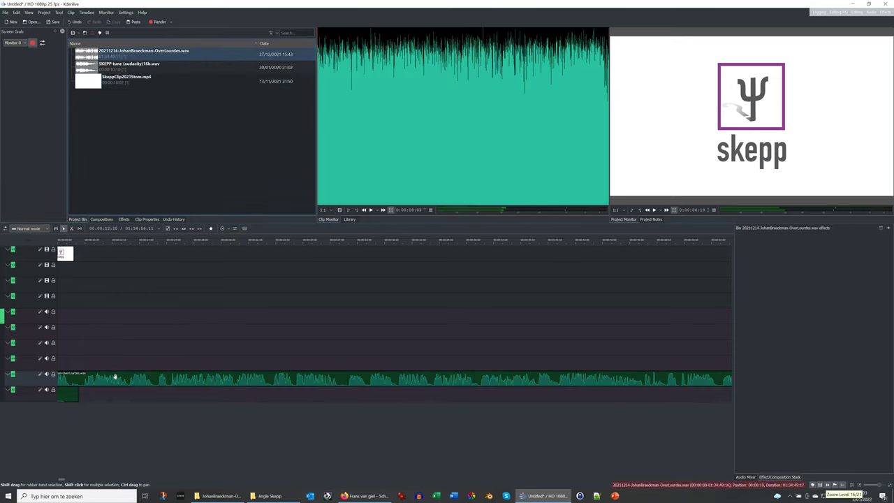
Step: Preview the timeline start, then make the OverLourdes timeline clip the audio sync reference
scroll(186, 391, "up", 2)
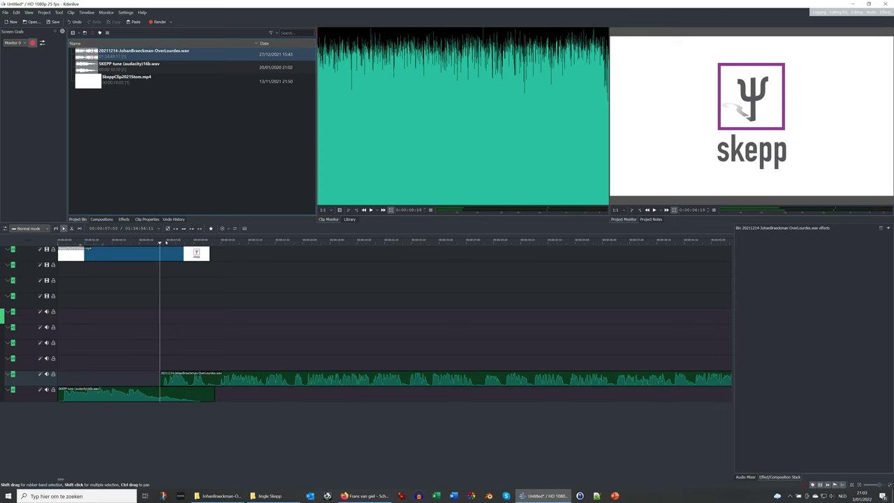
left_click(654, 208)
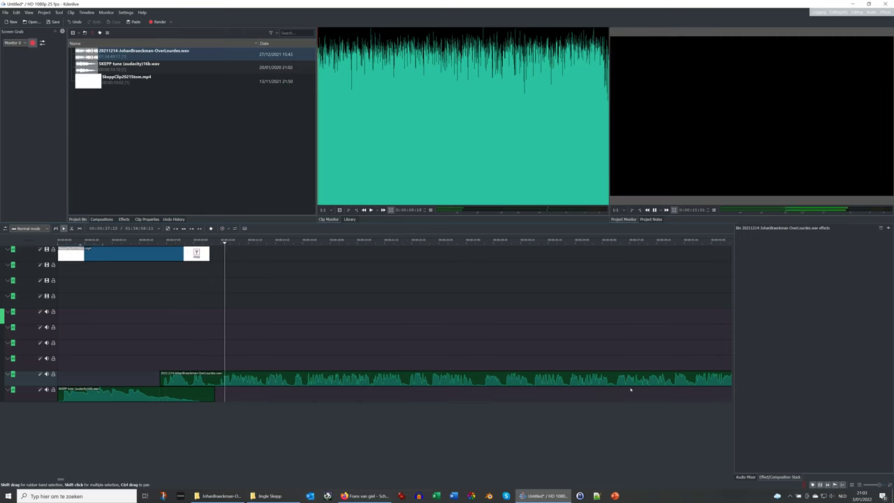
left_click(326, 378)
scroll(325, 378, "down", 1)
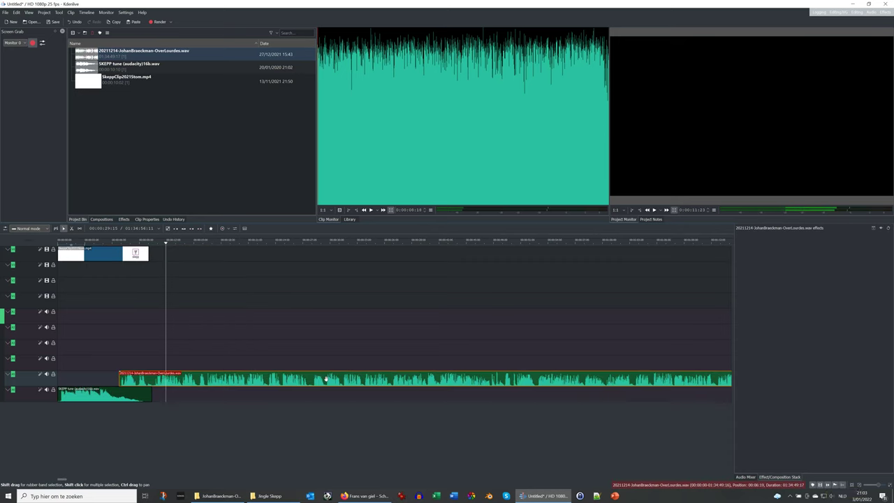
scroll(326, 378, "down", 1)
right_click(325, 378)
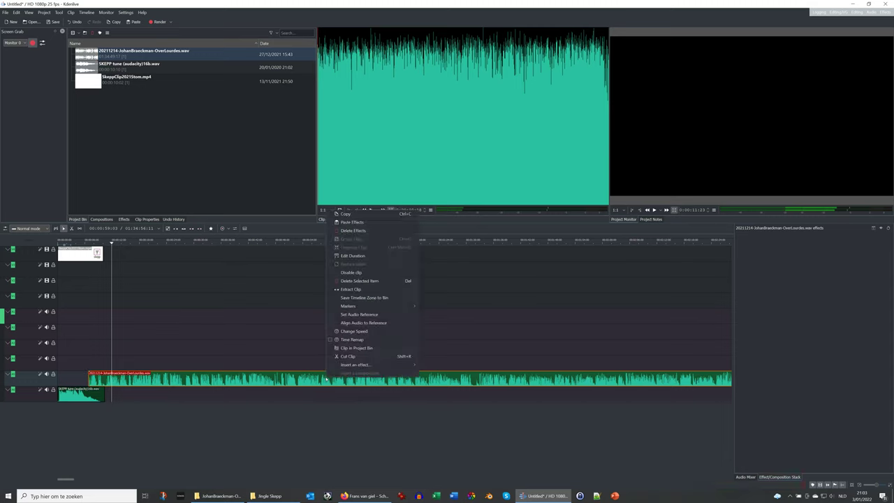
mouse_move(364, 306)
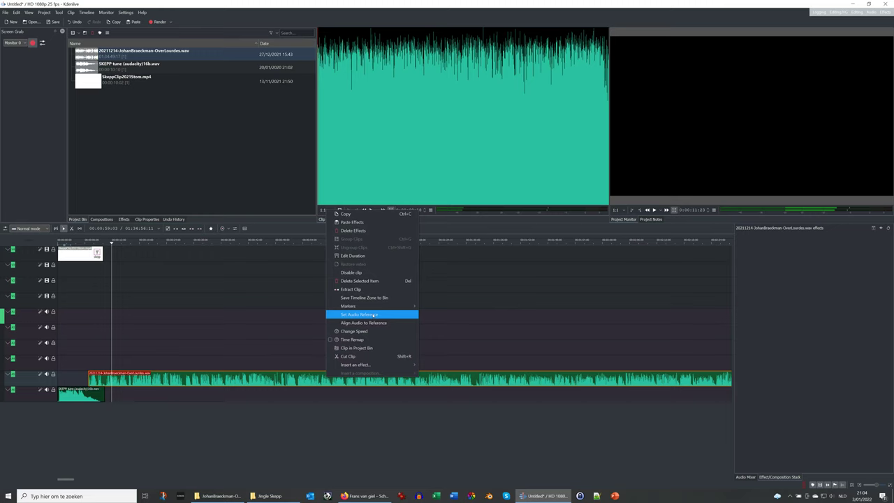
left_click(374, 315)
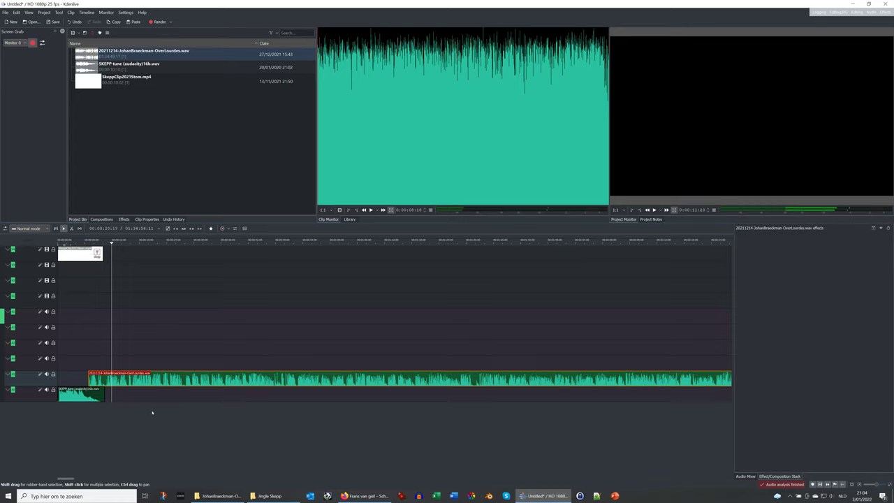
Step: Import the four Lumix videos P1100318–P1100321 from the Lumix folder into the bin
left_click(220, 496)
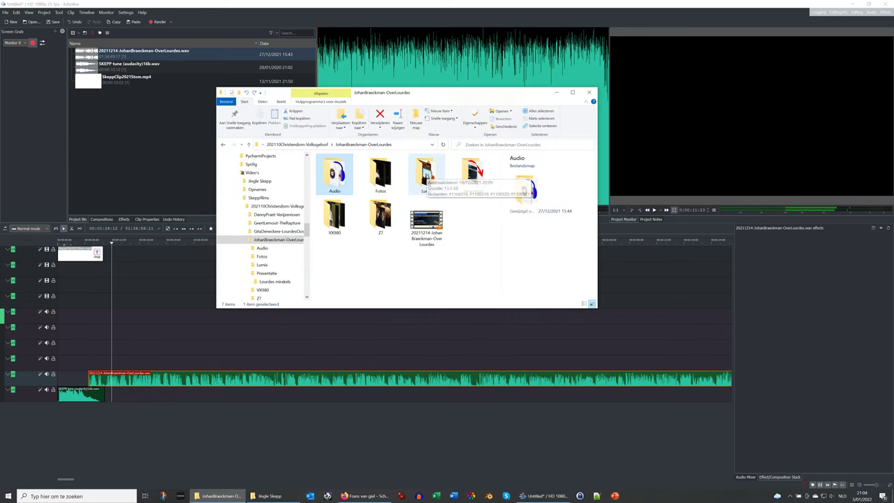
double_click(427, 174)
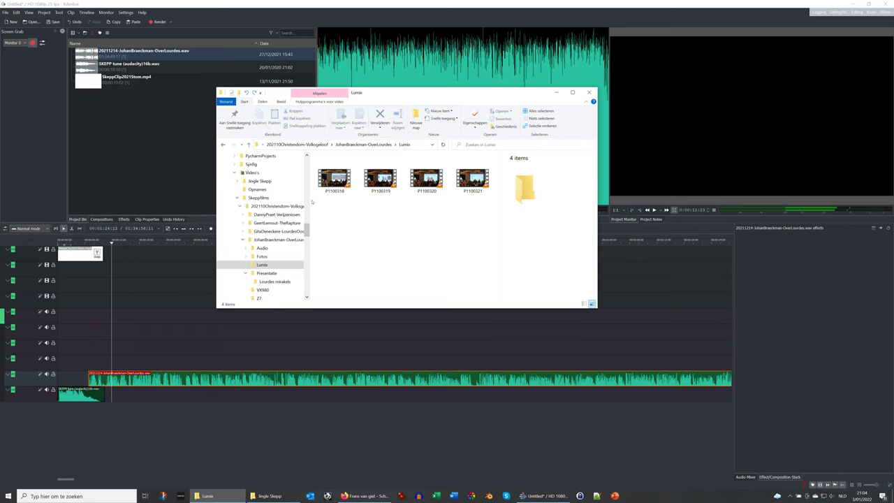
left_click_drag(312, 202, 492, 155)
left_click_drag(336, 182, 128, 141)
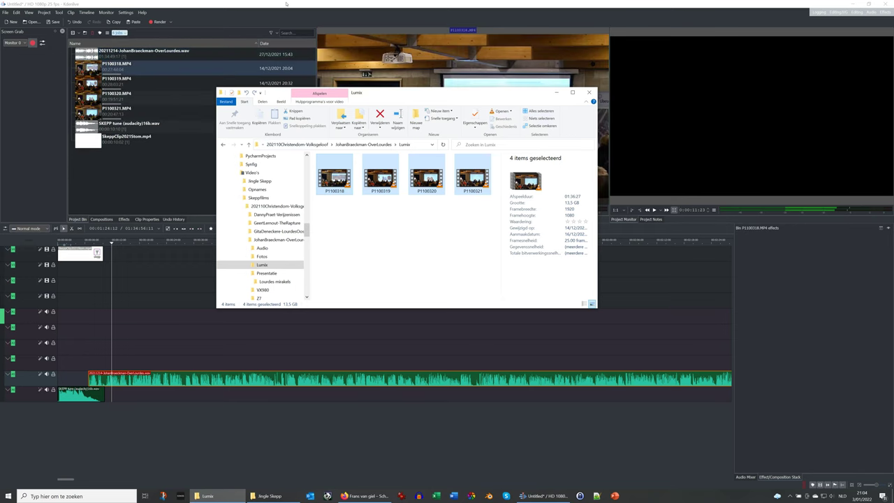
left_click(286, 4)
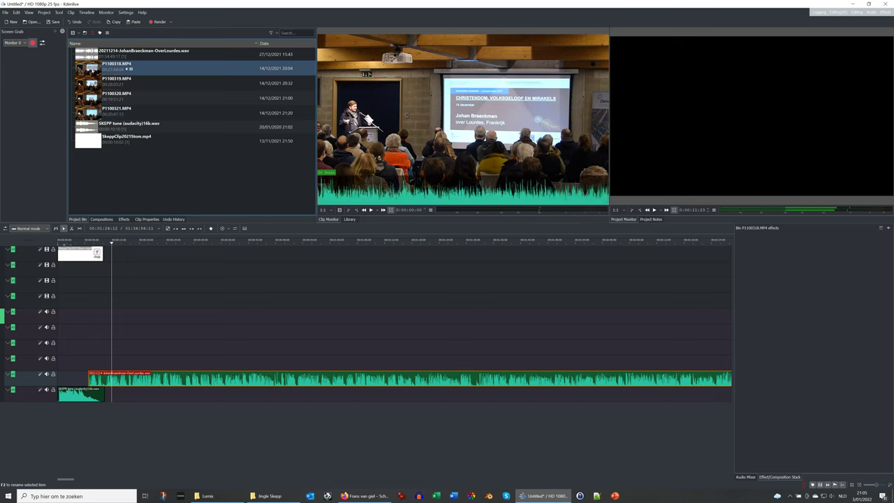
Step: Place P1100318.MP4 on the timeline near 54 seconds and align it to the reference audio
left_click_drag(95, 70, 263, 301)
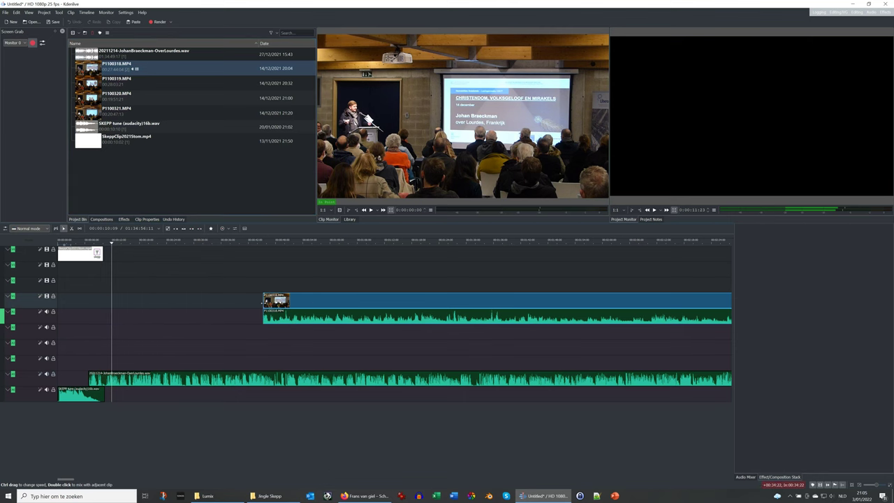
left_click(303, 243)
left_click(344, 303)
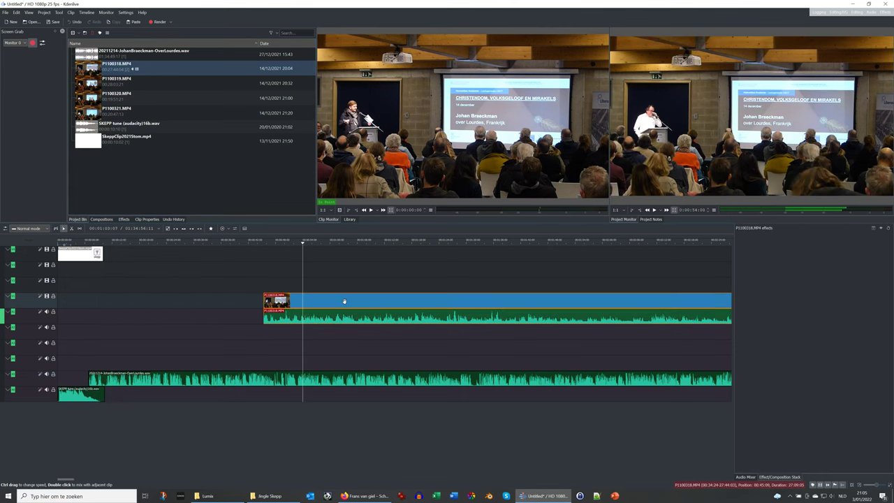
right_click(345, 304)
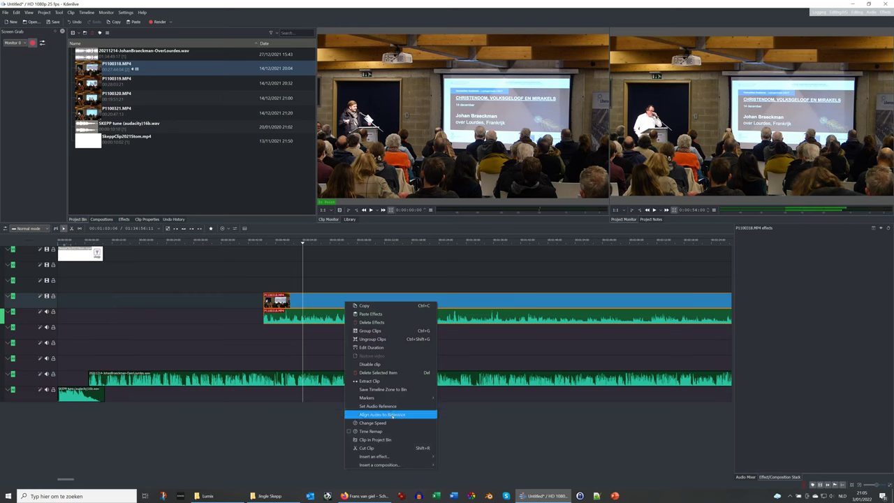
left_click(393, 415)
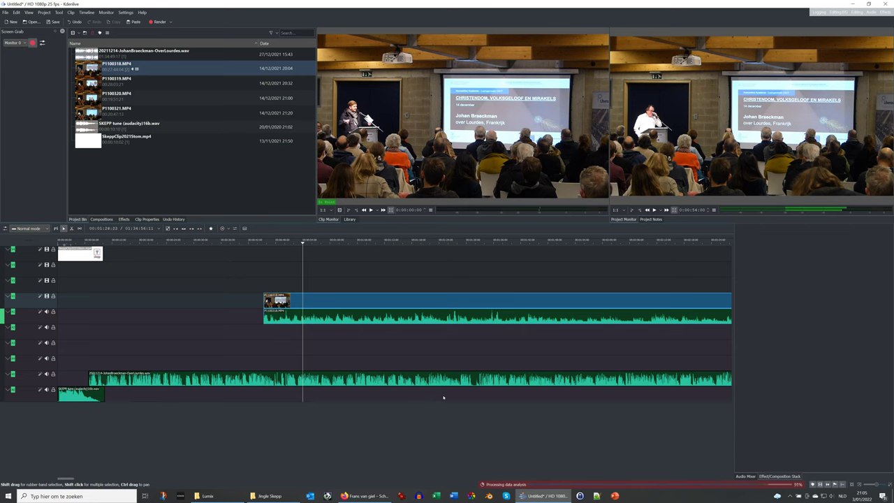
key("ctrl+z")
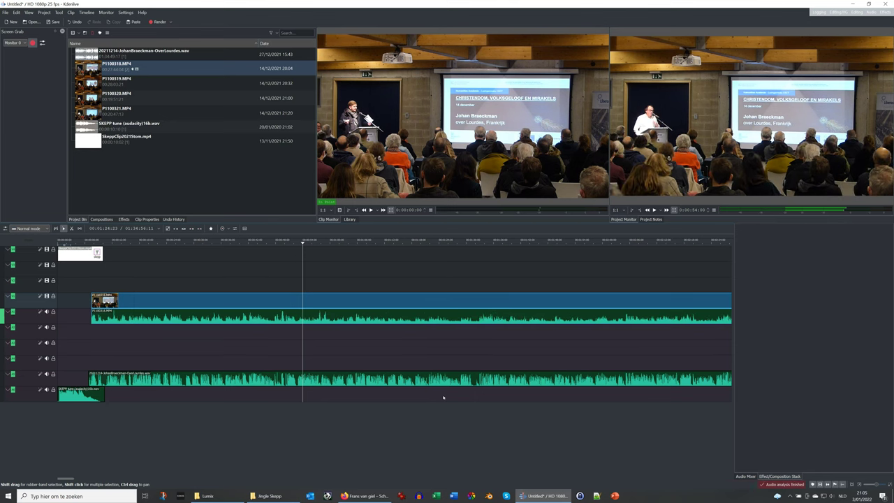
Step: Play back from the clip's start to check the sync, then mute the close-up's audio track
left_click(120, 242)
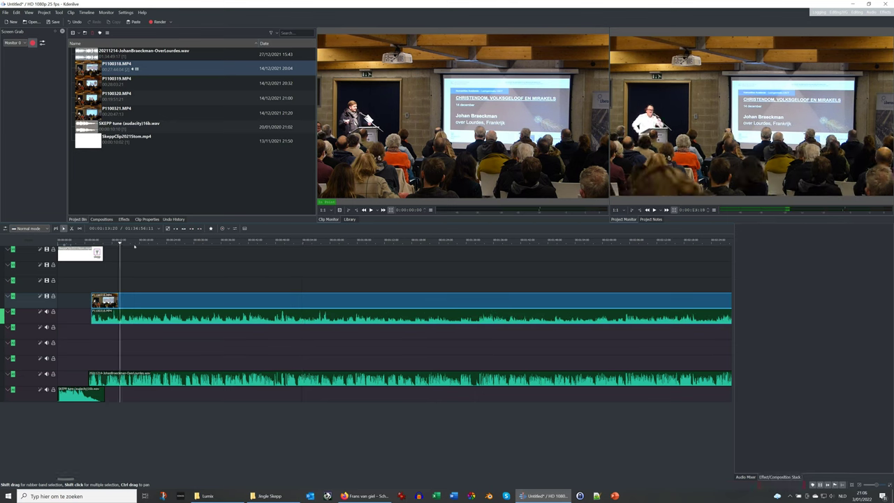
key("space")
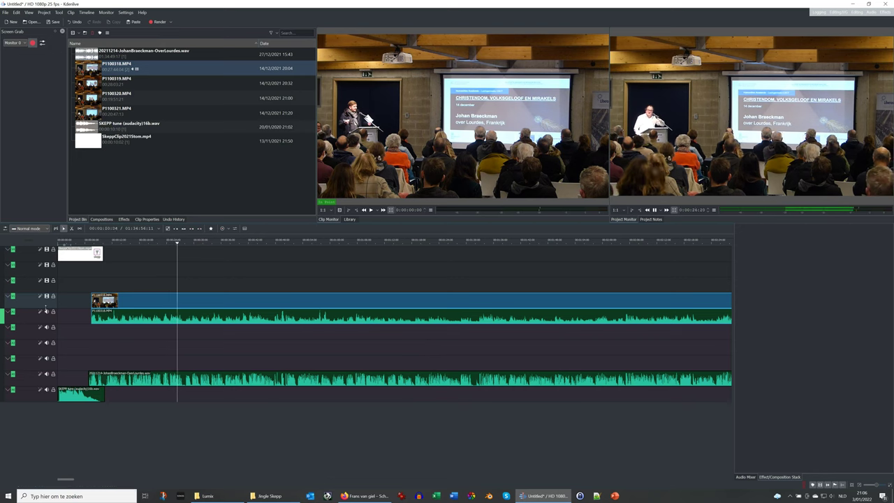
left_click(46, 311)
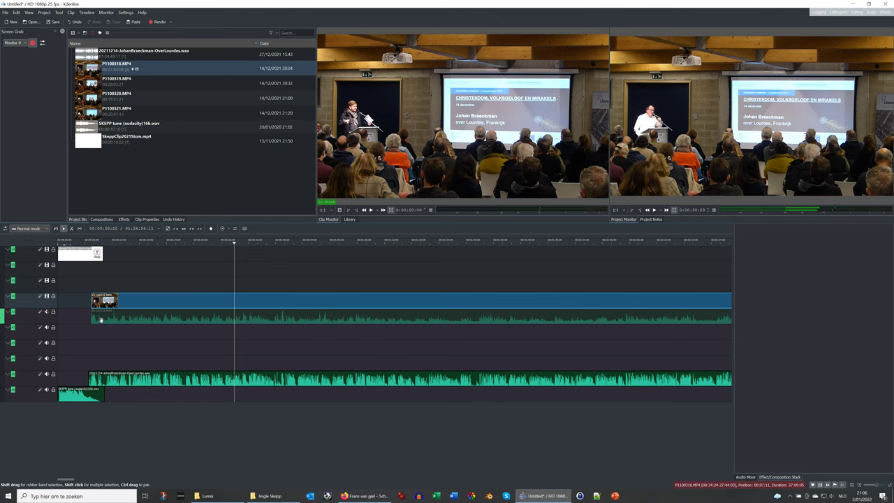
scroll(100, 313, "down", 2)
Step: Add P1100319.MP4 after the first close-up, align it to the reference audio, and play to check
scroll(99, 313, "down", 4)
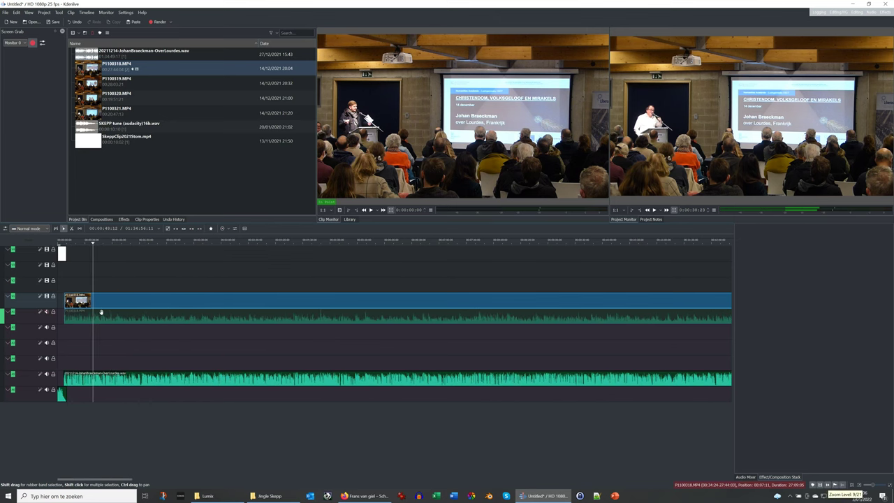
scroll(102, 311, "down", 1)
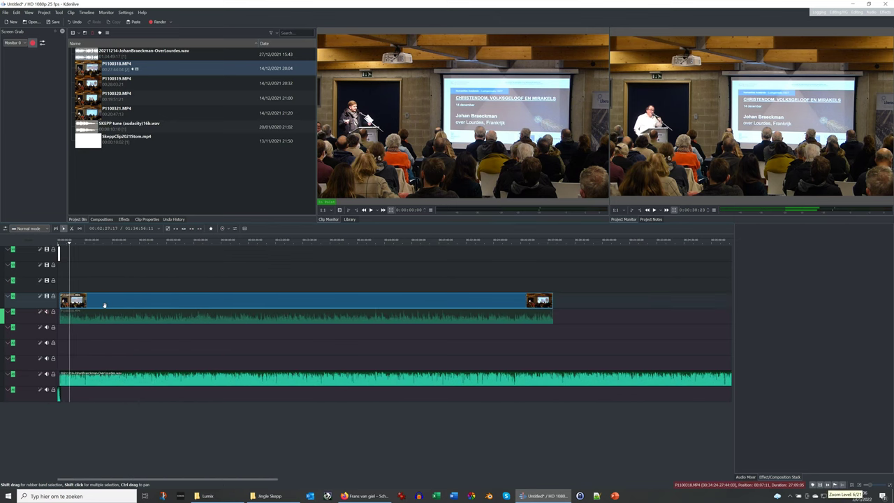
left_click(128, 82)
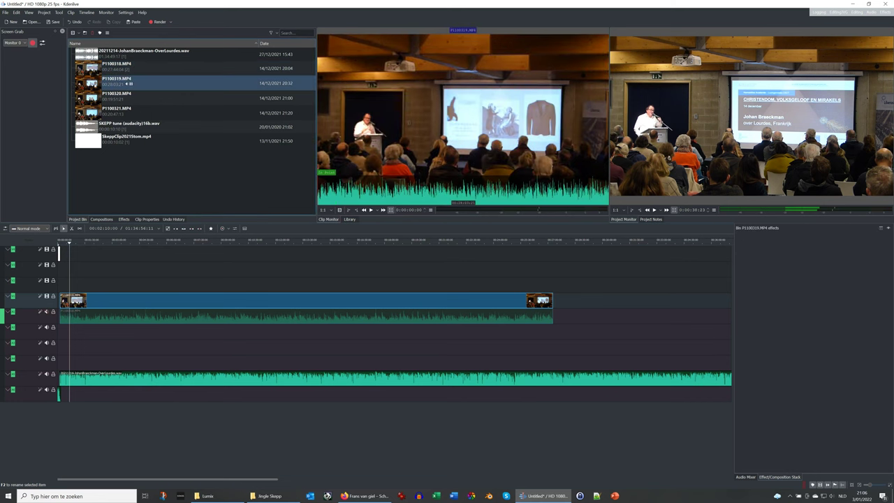
left_click_drag(128, 83, 564, 306)
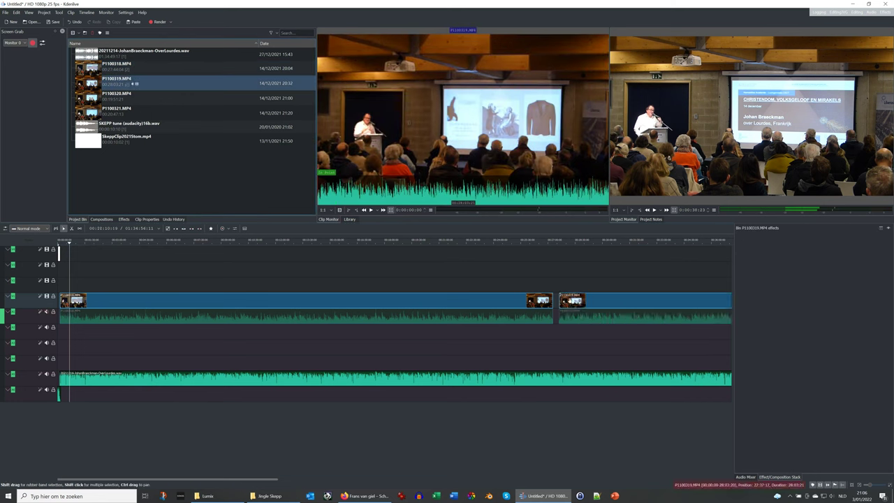
right_click(571, 301)
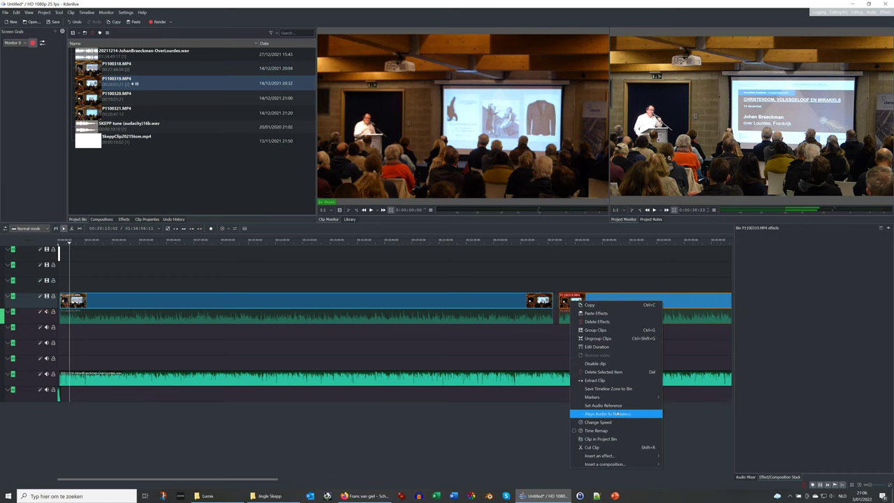
left_click(618, 415)
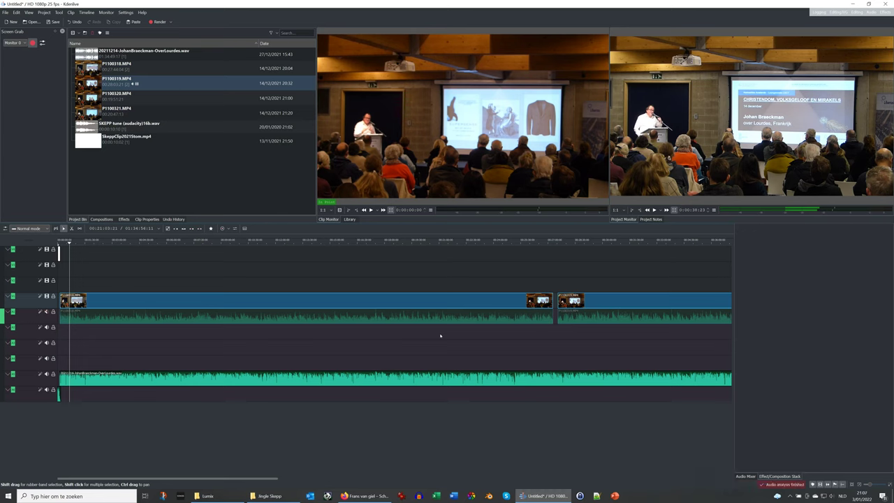
left_click(575, 242)
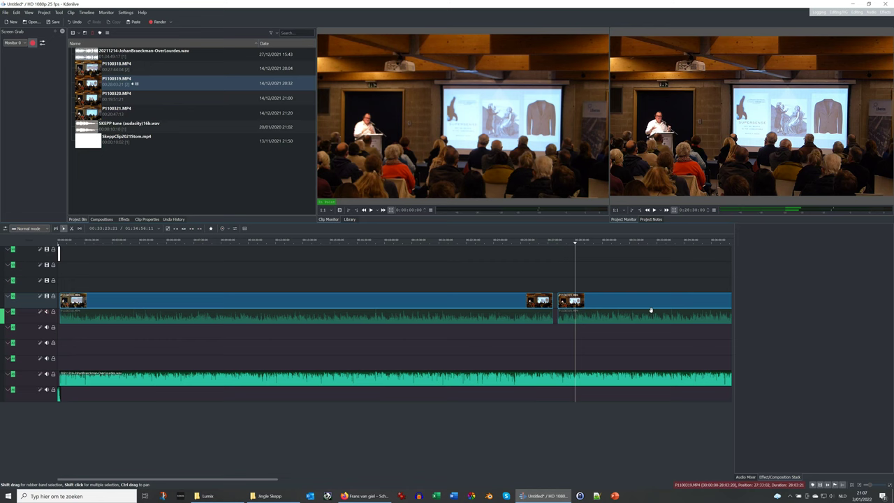
key("space")
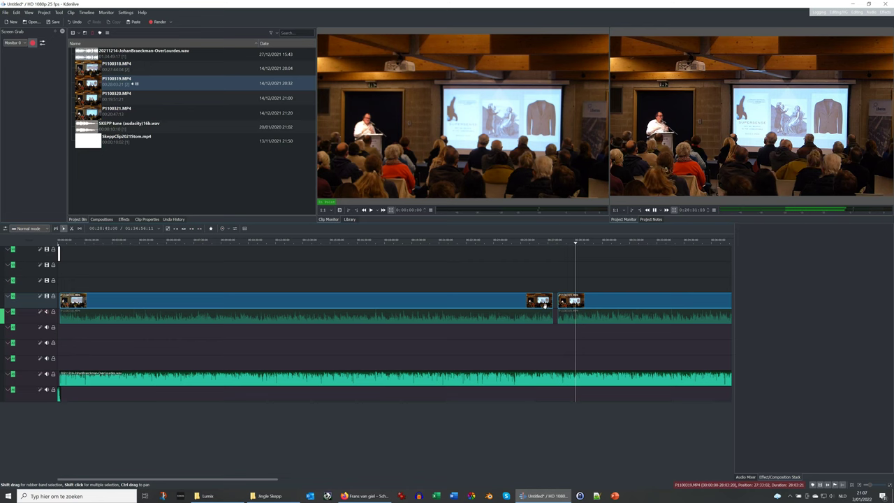
scroll(423, 319, "down", 10)
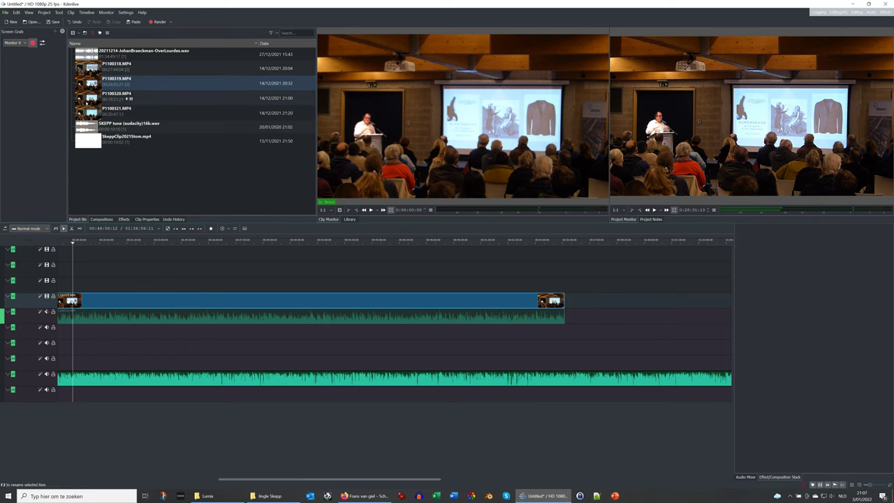
Step: Add P1100320.MP4 after P1100319 and align it to the reference audio
left_click(116, 94)
left_click_drag(116, 94, 580, 300)
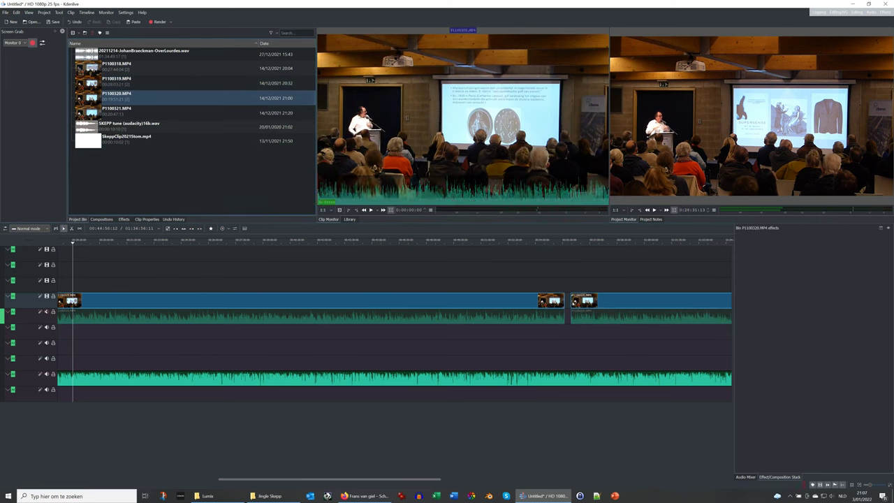
left_click(619, 302)
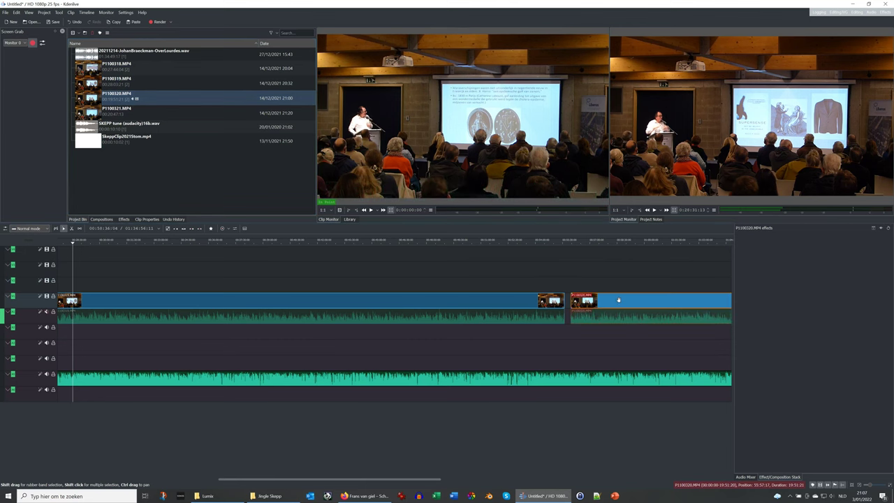
right_click(619, 300)
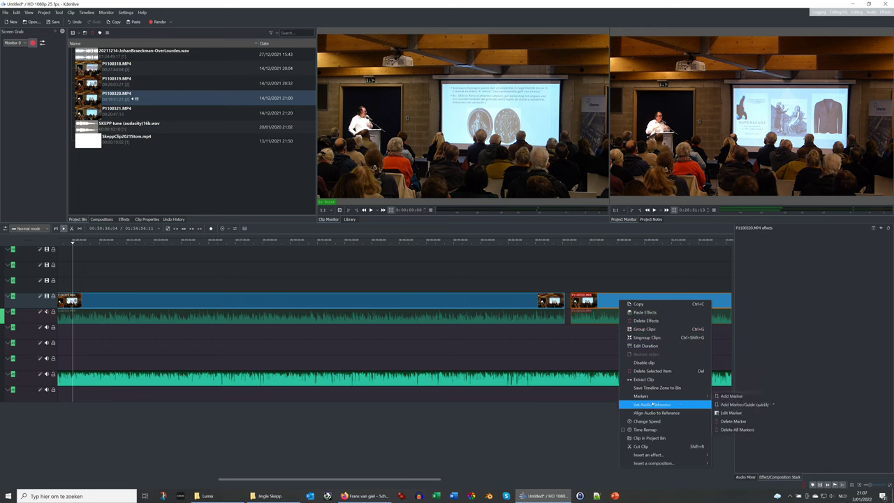
left_click(652, 413)
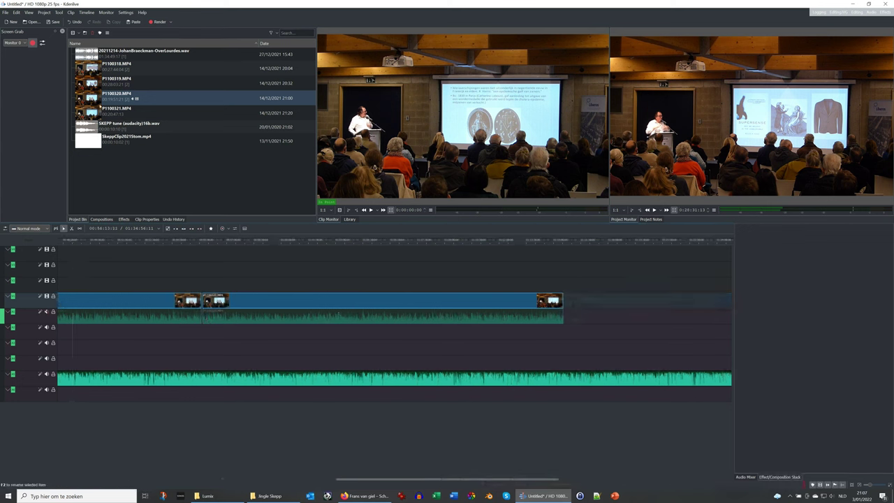
Step: Add P1100321.MP4 at the end of the track and align it to the reference audio
left_click(117, 109)
left_click_drag(117, 109, 571, 306)
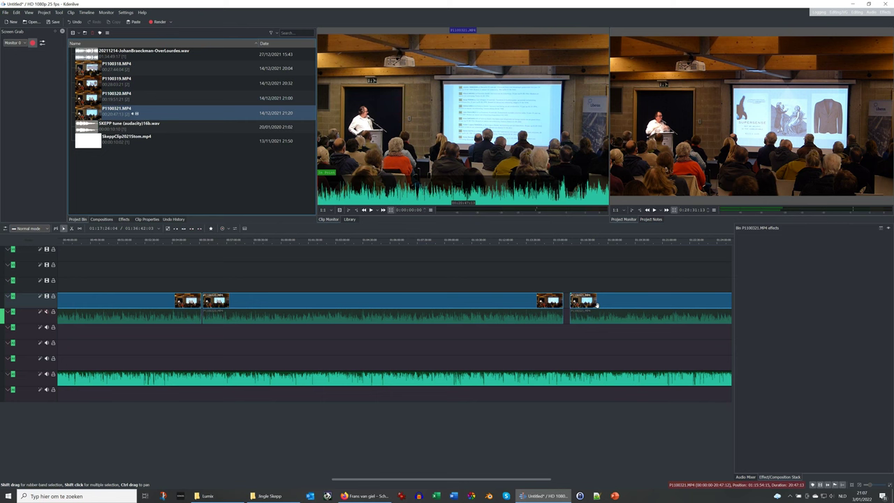
right_click(598, 305)
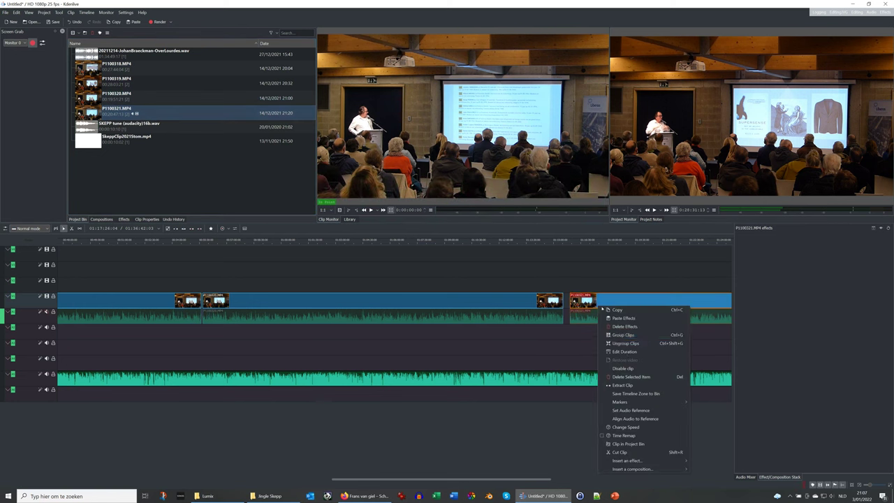
left_click(634, 411)
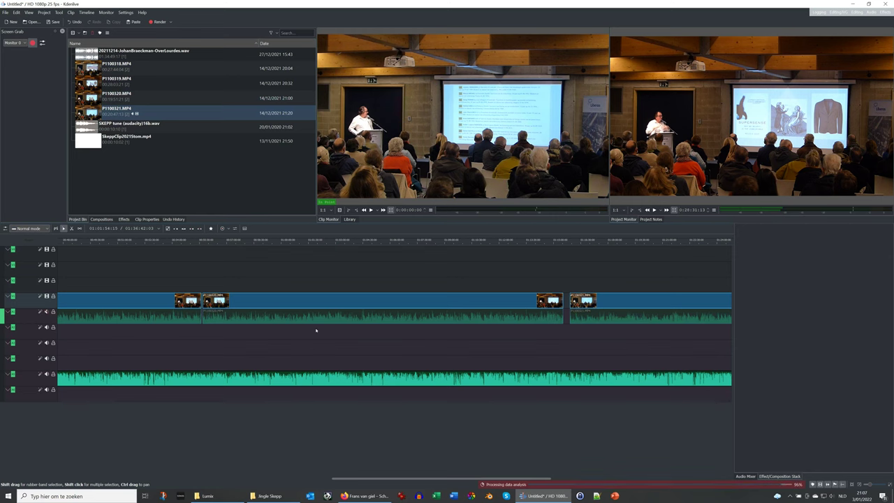
scroll(315, 330, "left", 15)
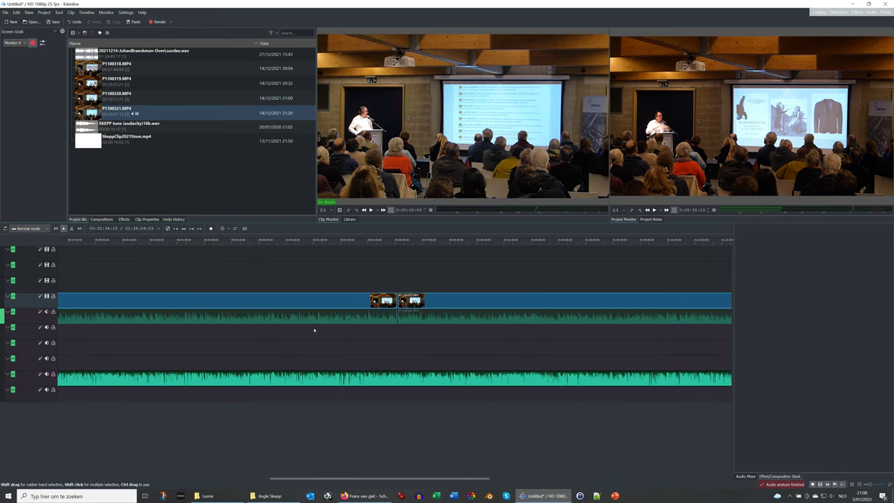
scroll(313, 329, "left", 5)
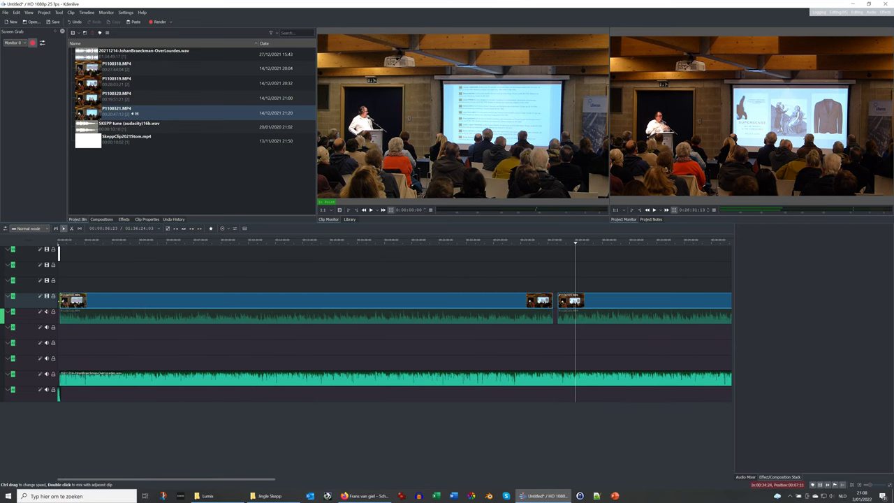
Step: Zoom the timeline and show all-frame thumbnails on a much taller video track
scroll(312, 330, "up", 1)
scroll(20, 288, "up", 1)
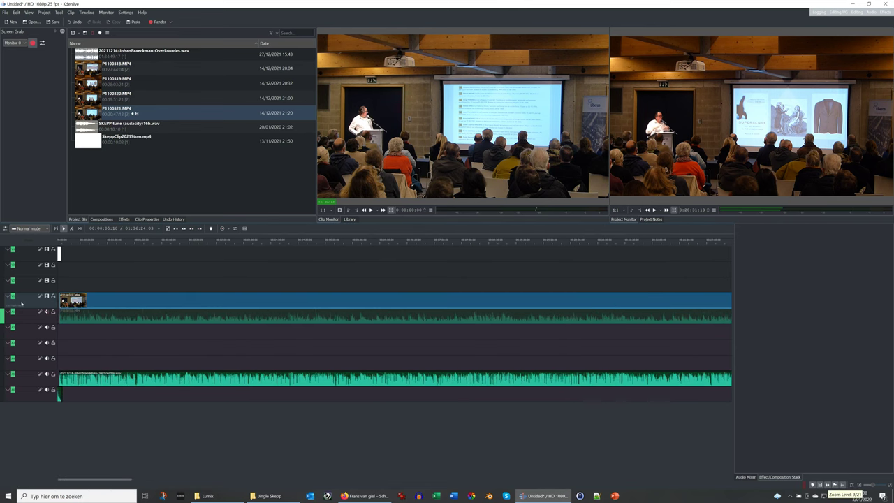
right_click(21, 299)
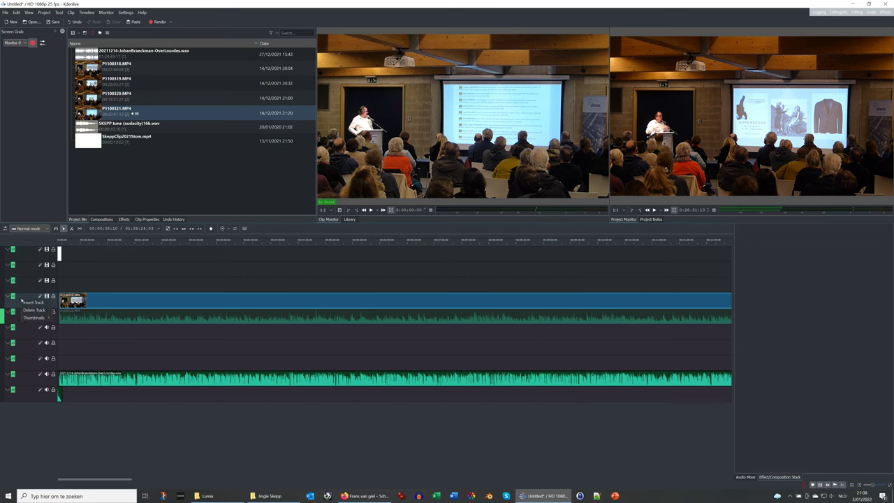
mouse_move(38, 318)
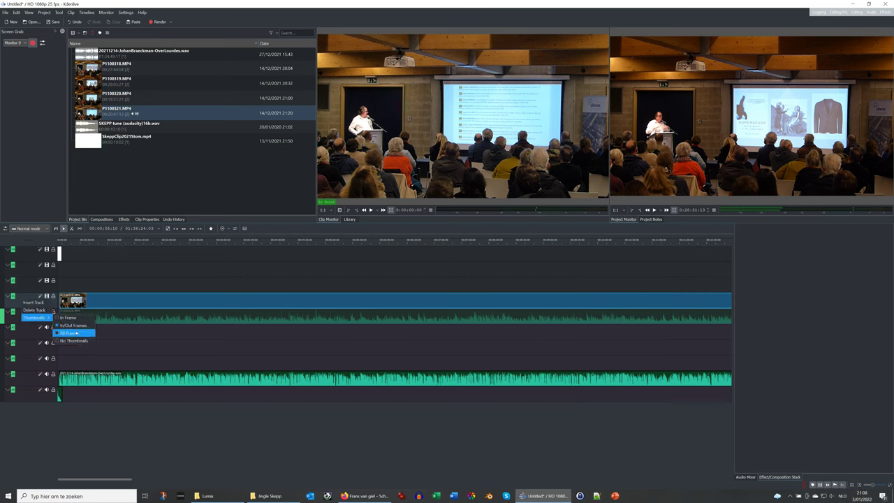
left_click(76, 334)
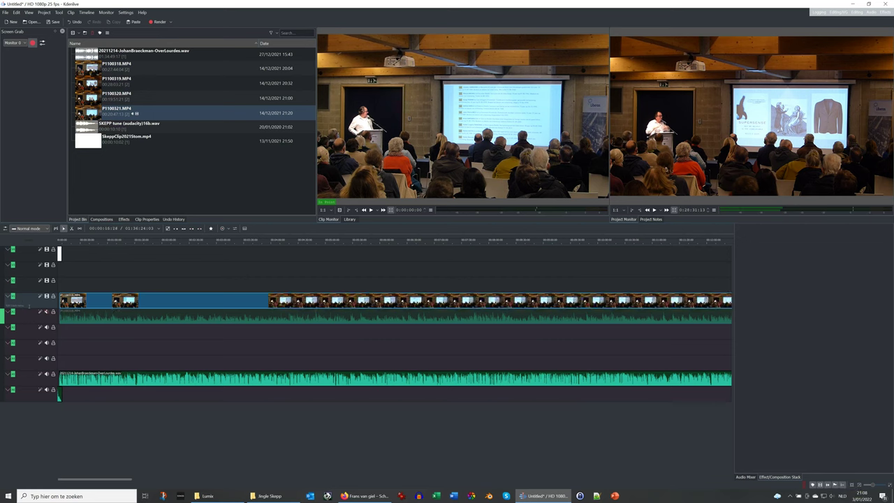
left_click_drag(28, 308, 30, 361)
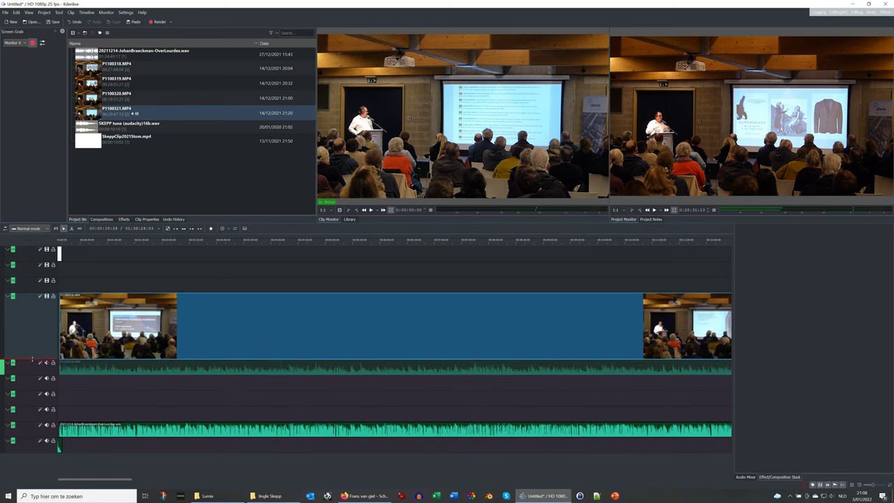
scroll(395, 325, "down", 1)
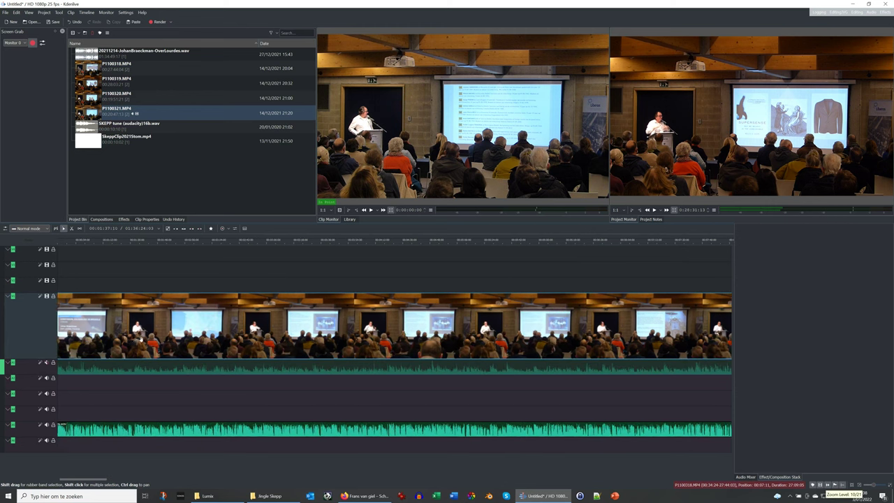
scroll(395, 325, "down", 1)
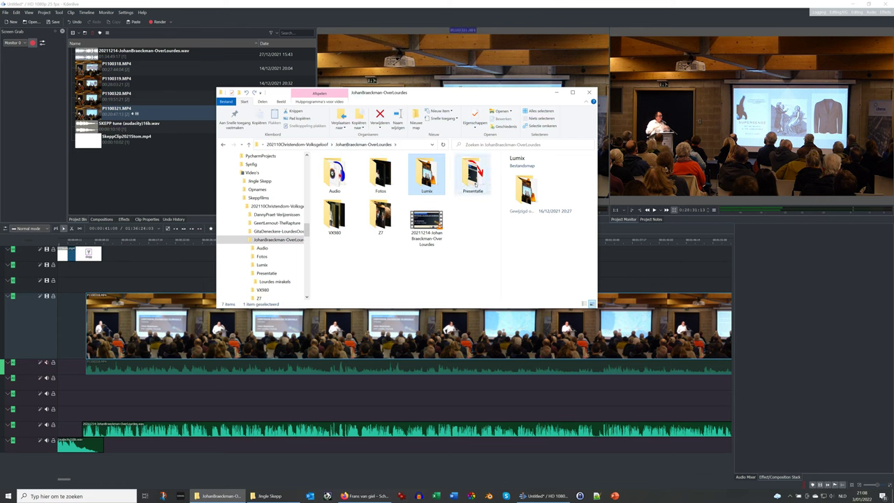
Step: Import all 74 slide JPEGs from Presentatie > Lourdes mirakels into the Project Bin
double_click(472, 174)
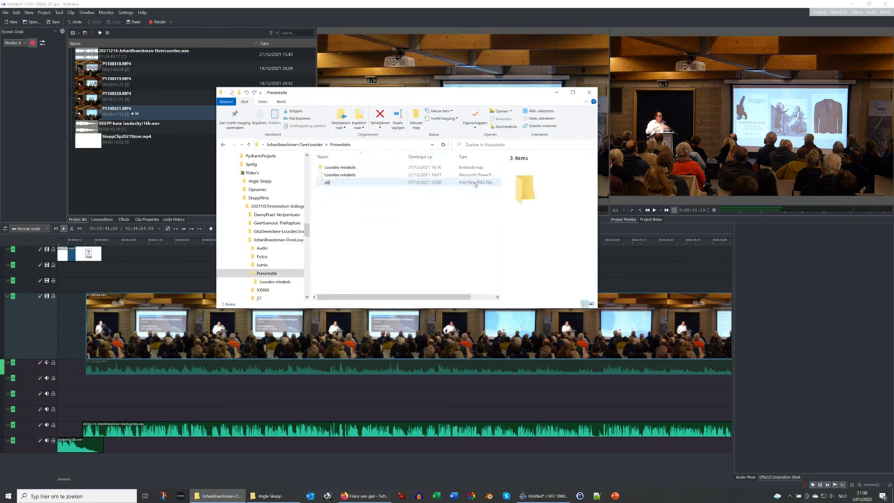
left_click(360, 169)
double_click(360, 169)
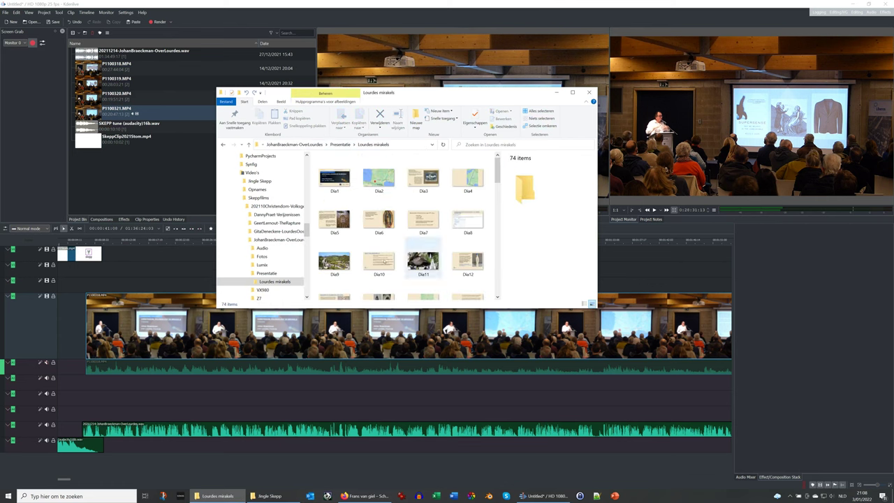
left_click(334, 178)
scroll(334, 183, "down", 1)
scroll(334, 183, "down", 10)
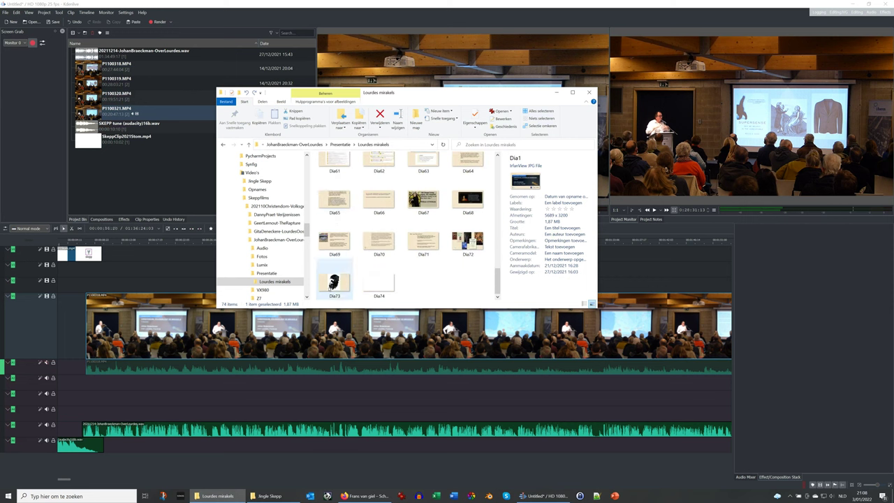
key("ctrl+a")
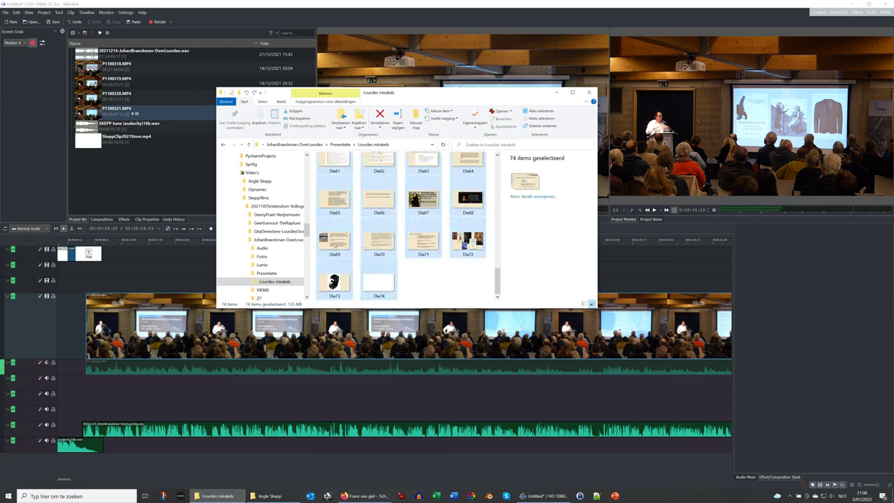
left_click_drag(378, 283, 152, 170)
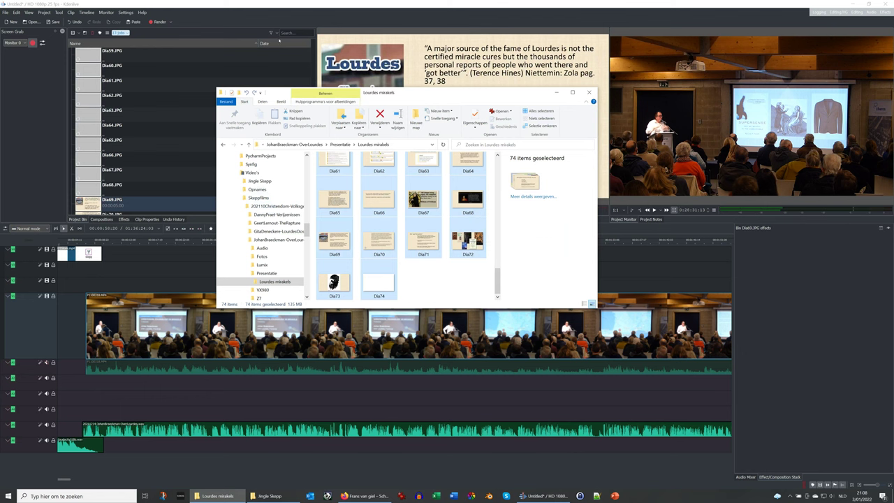
Step: Scrub the lecture video to just past where the projection changes to the map slide
left_click(279, 40)
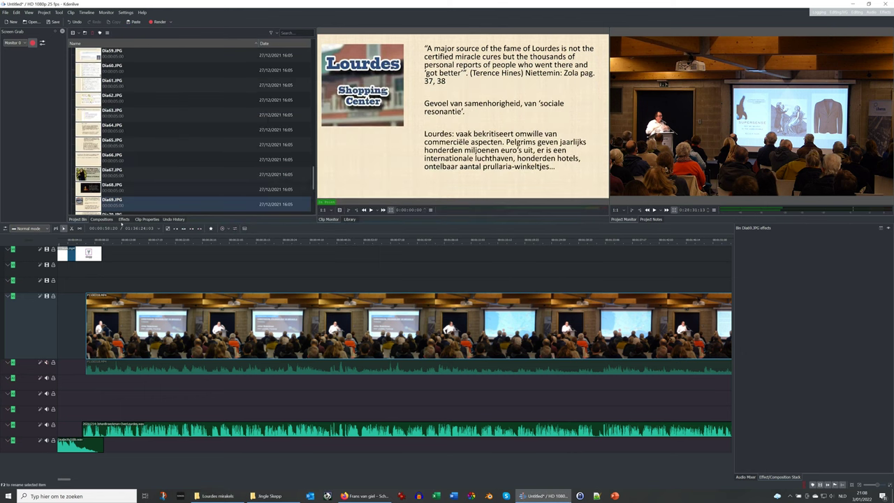
left_click(402, 256)
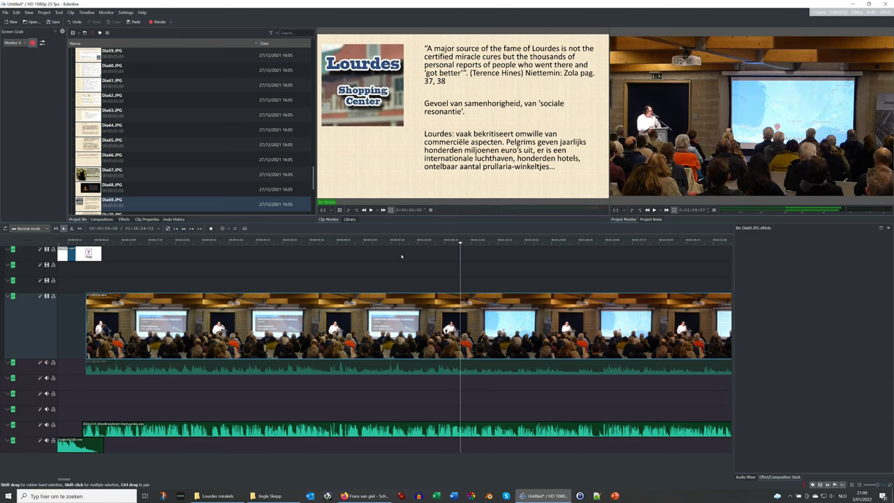
left_click(435, 243)
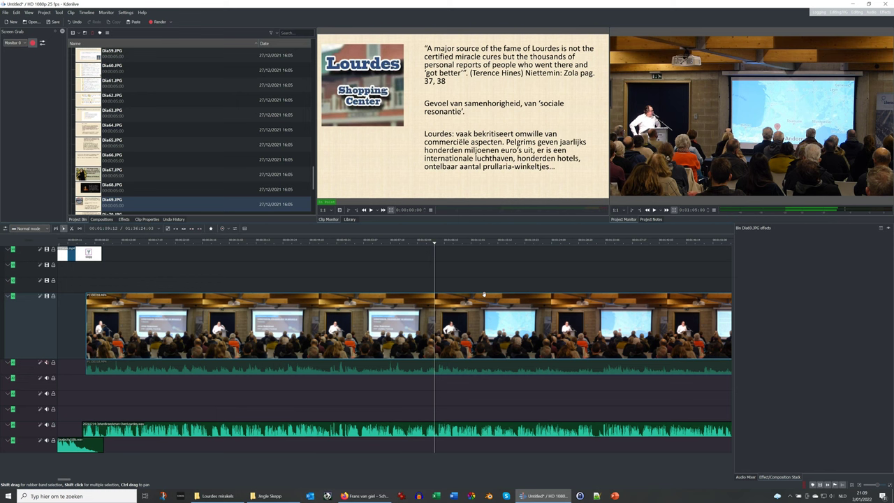
left_click(320, 249)
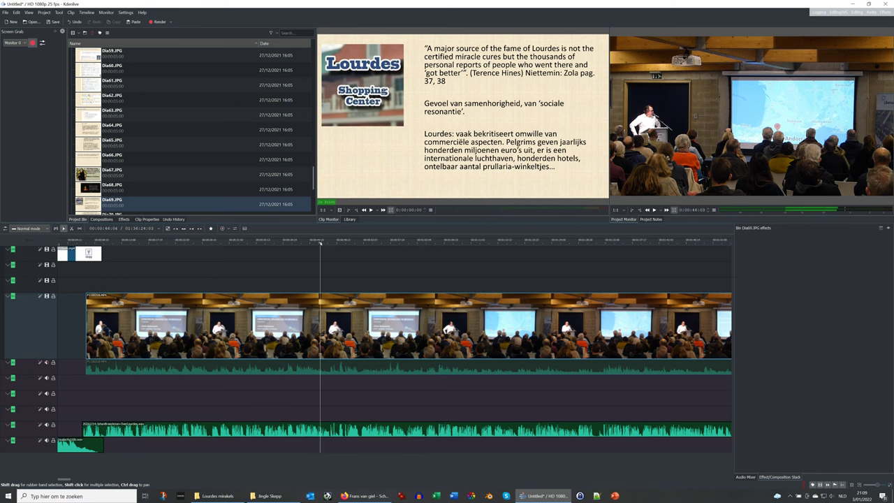
left_click(374, 242)
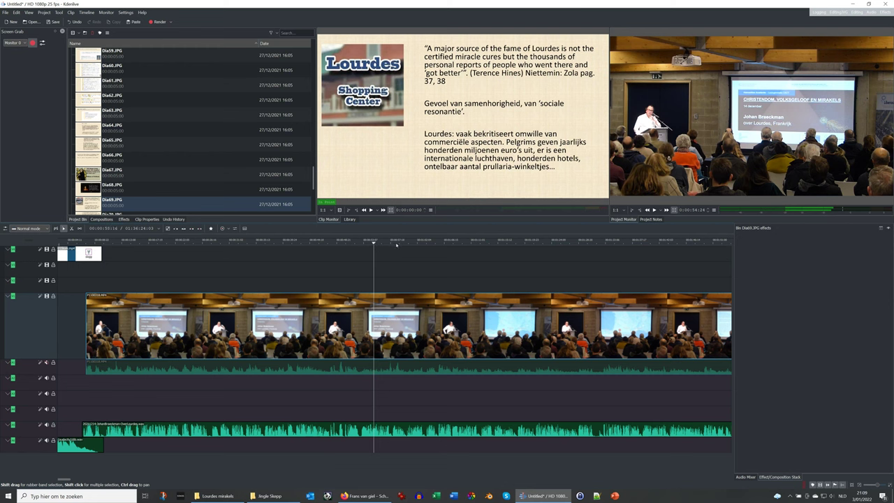
left_click(396, 245)
left_click(411, 243)
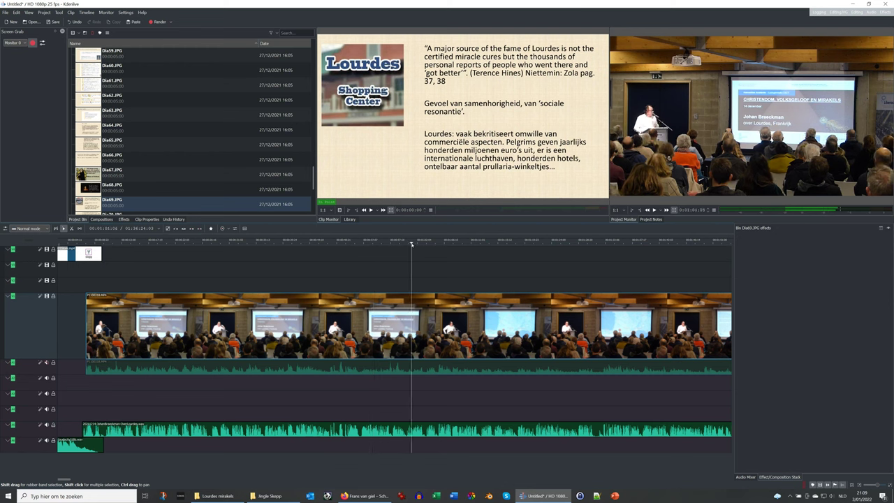
left_click(420, 243)
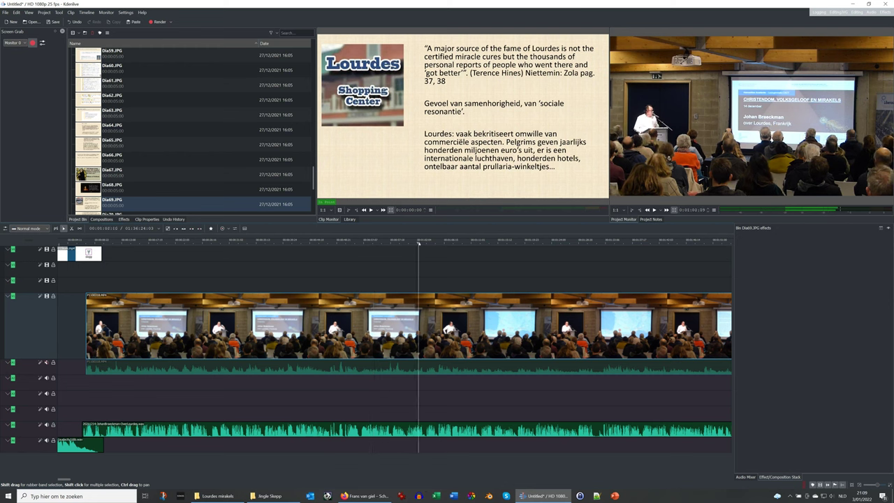
left_click(425, 244)
Step: Step back frame by frame onto the exact frame where the map appears
key("Left")
key("Left")
key("Left")
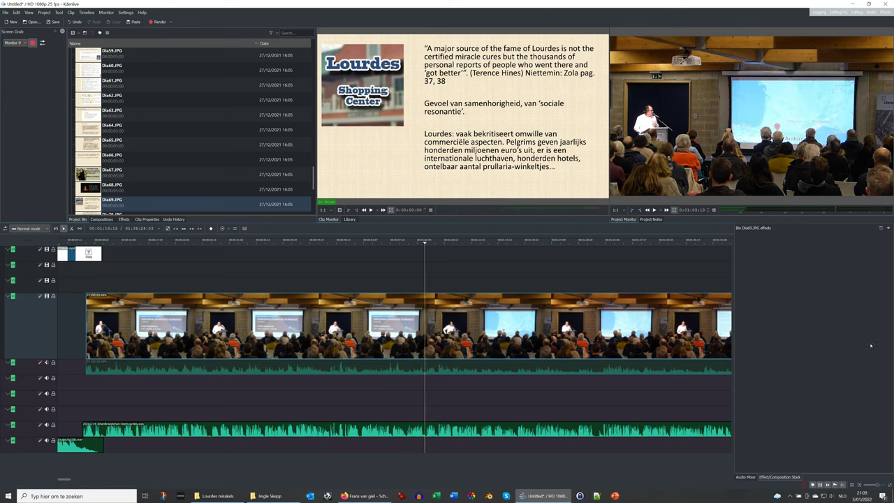
key("Left")
key("Left")
key("Left")
key("Left")
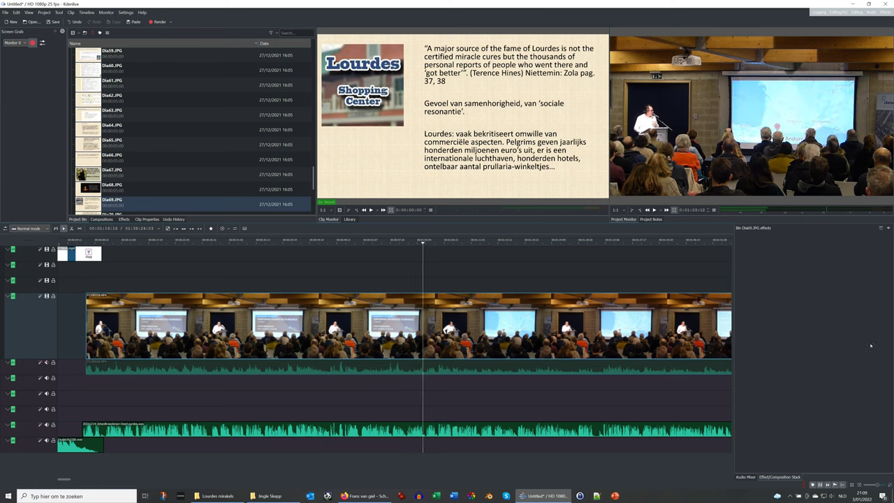
key("Left")
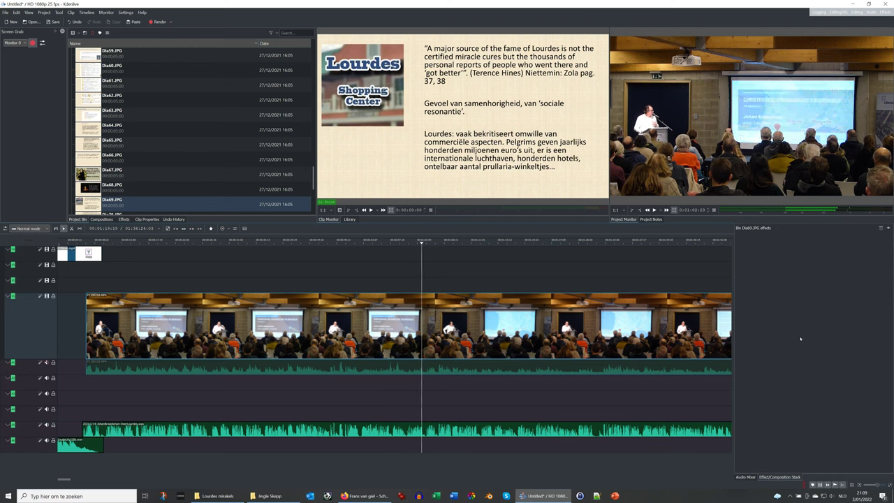
scroll(109, 83, "up", 20)
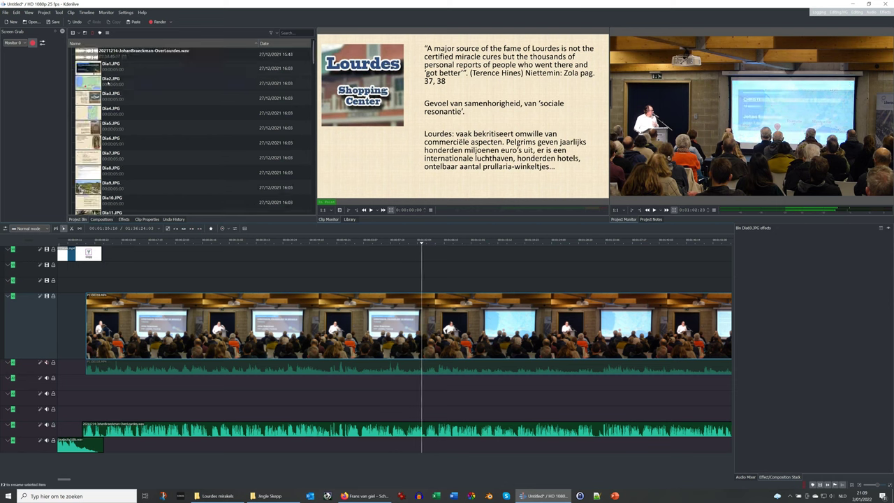
Step: Place Dia2 on the upper video track at the playhead and locate the next slide change
left_click_drag(94, 85, 437, 284)
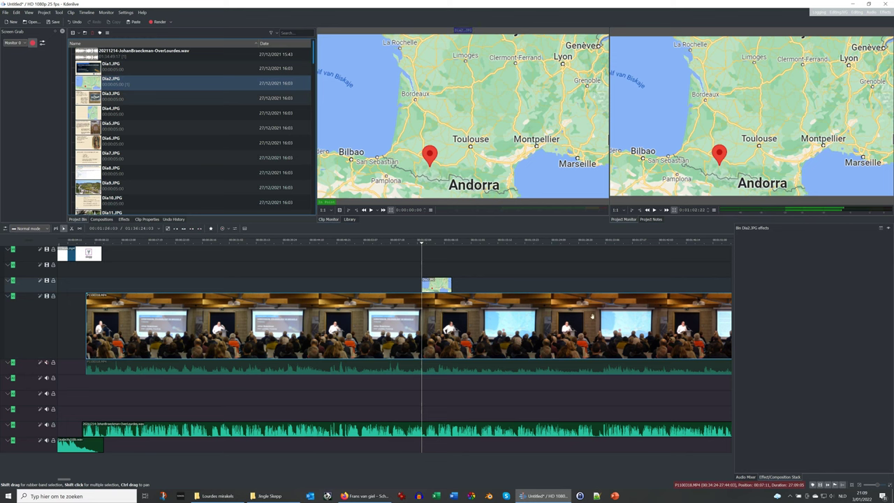
scroll(463, 331, "right", 7)
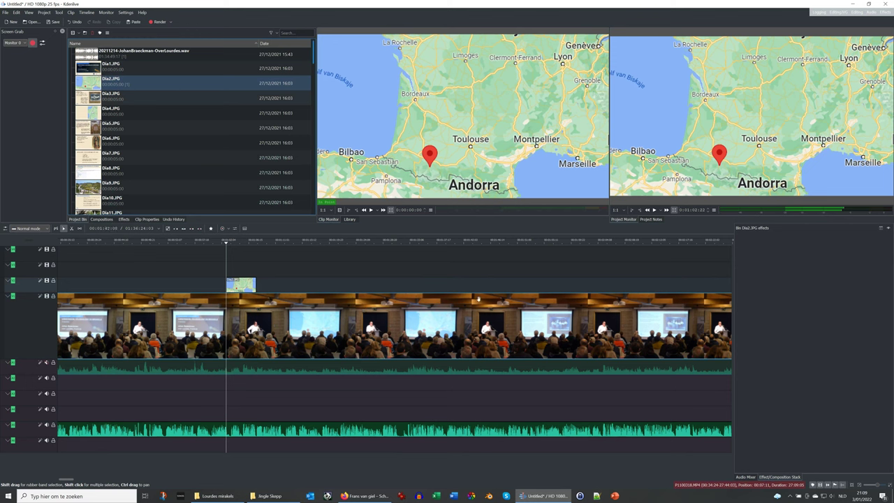
left_click(447, 242)
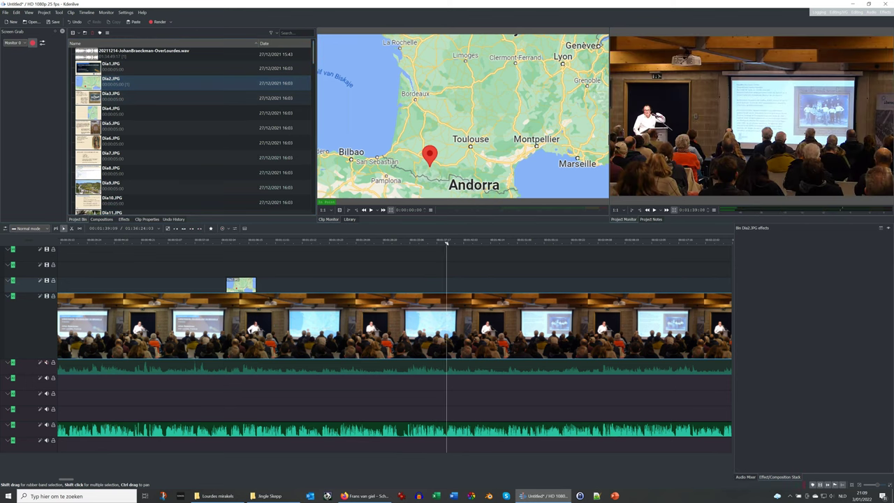
left_click(380, 242)
left_click(412, 242)
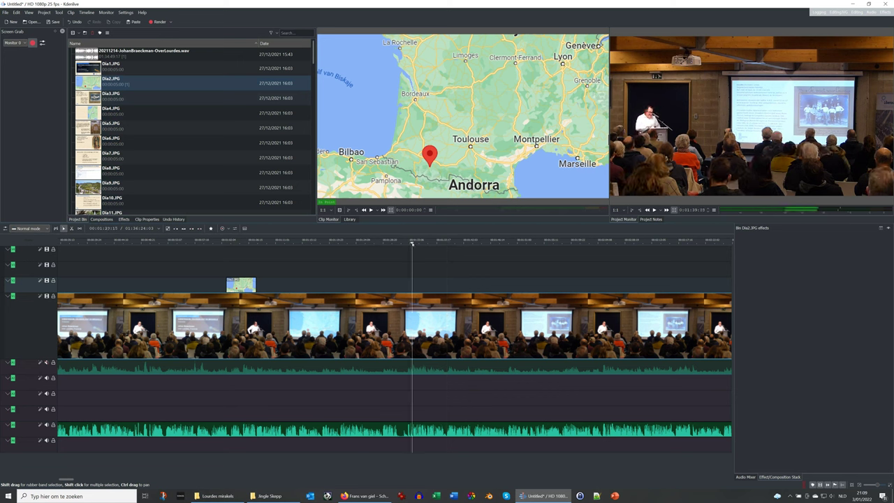
left_click(401, 242)
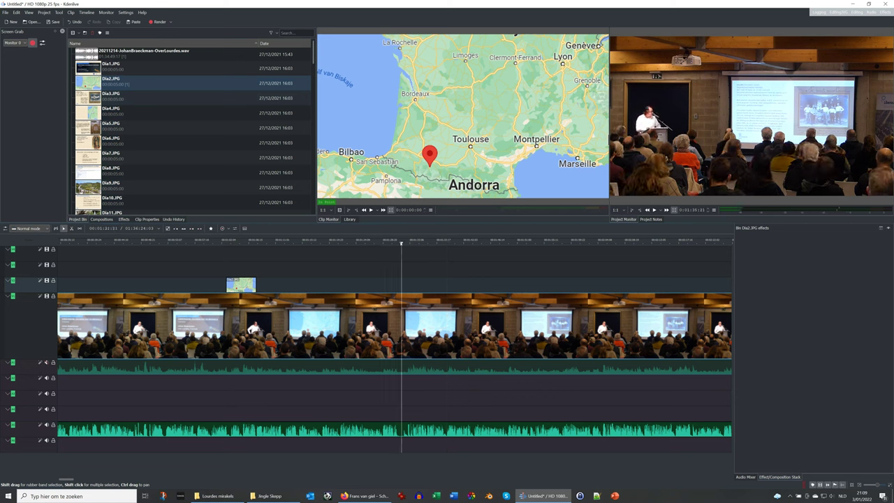
left_click(394, 244)
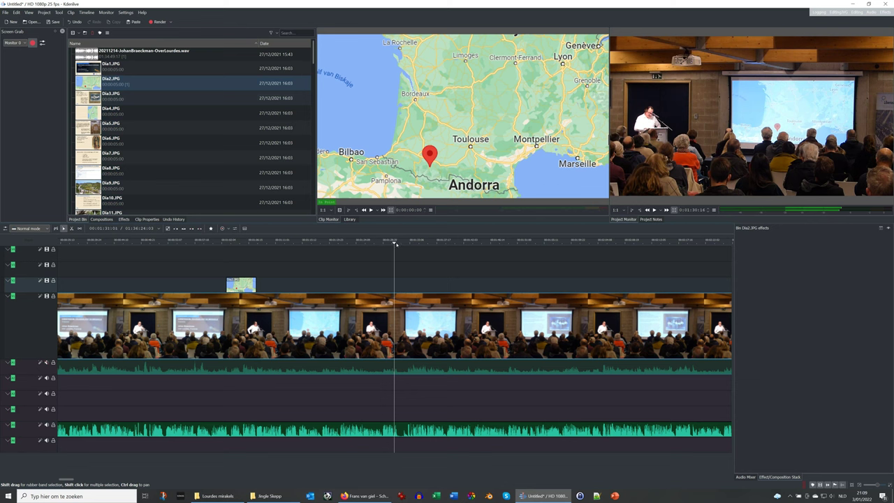
left_click(396, 243)
left_click(399, 243)
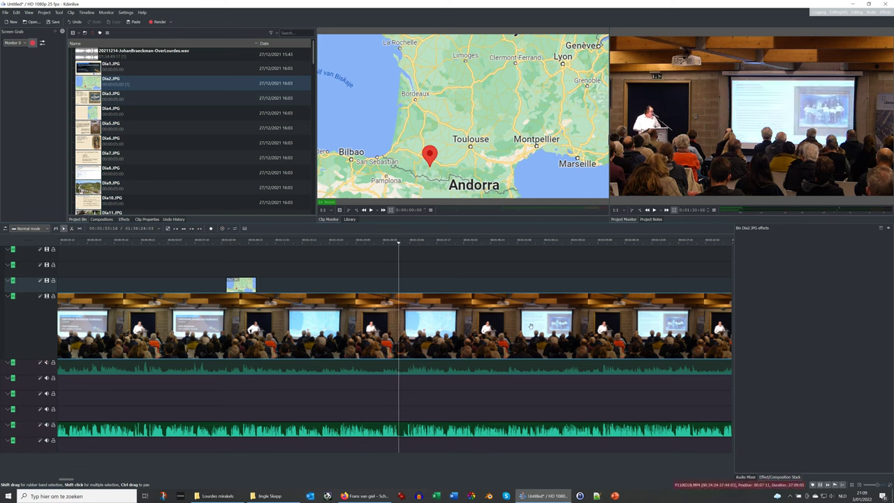
key("Left")
key("Left")
key("Left")
key("Right")
key("Right")
key("Right")
Step: Stretch Dia2 to the next slide change, then insert Dia3 and stretch it to the playhead
left_click_drag(256, 288, 398, 294)
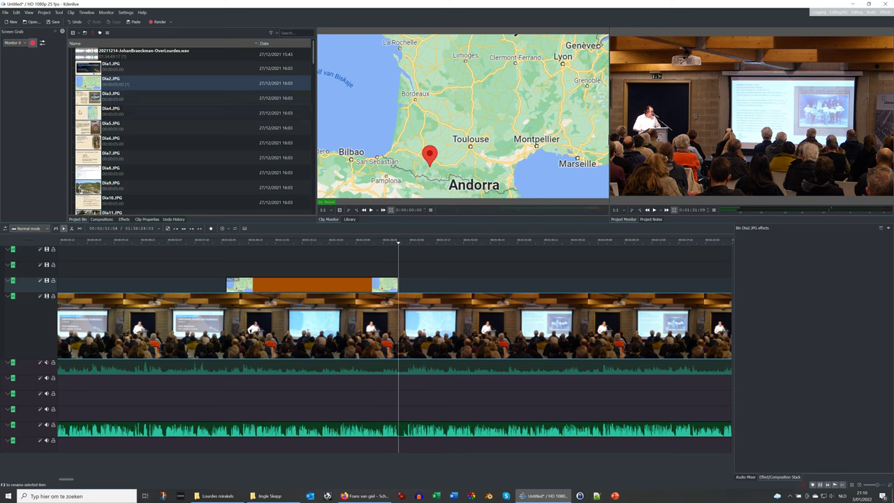
left_click(110, 94)
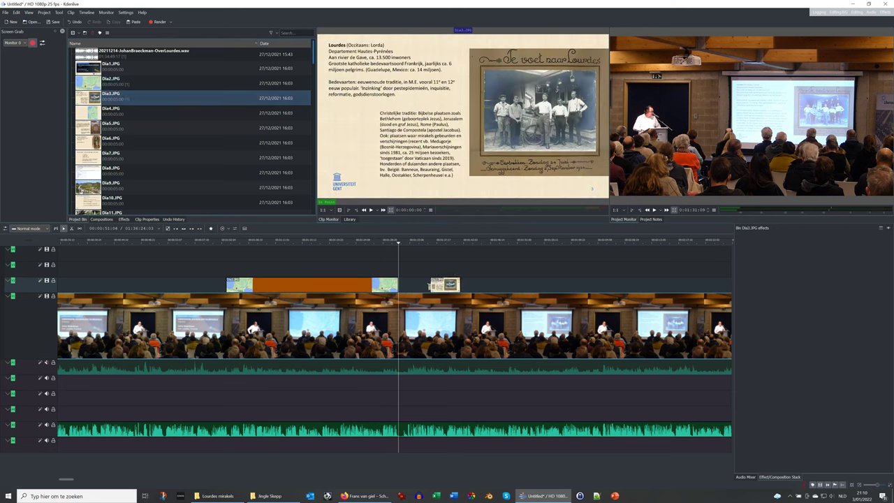
key("v")
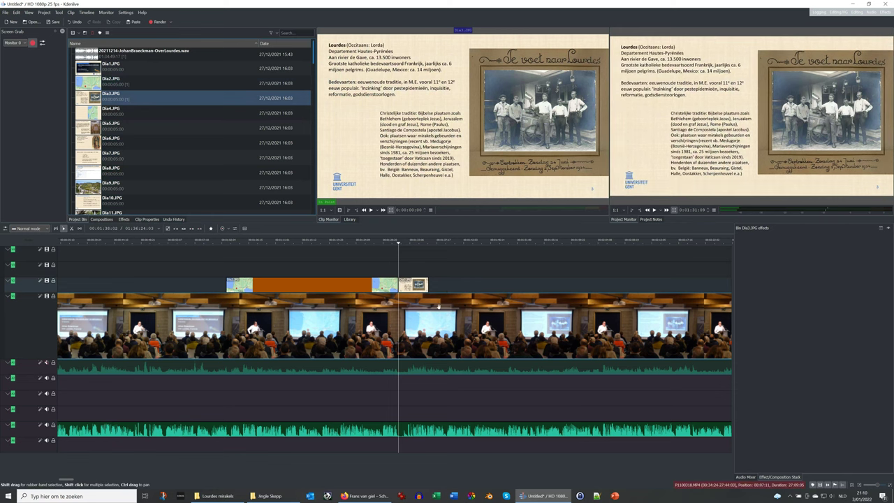
left_click_drag(427, 283, 632, 283)
scroll(579, 327, "down", 5)
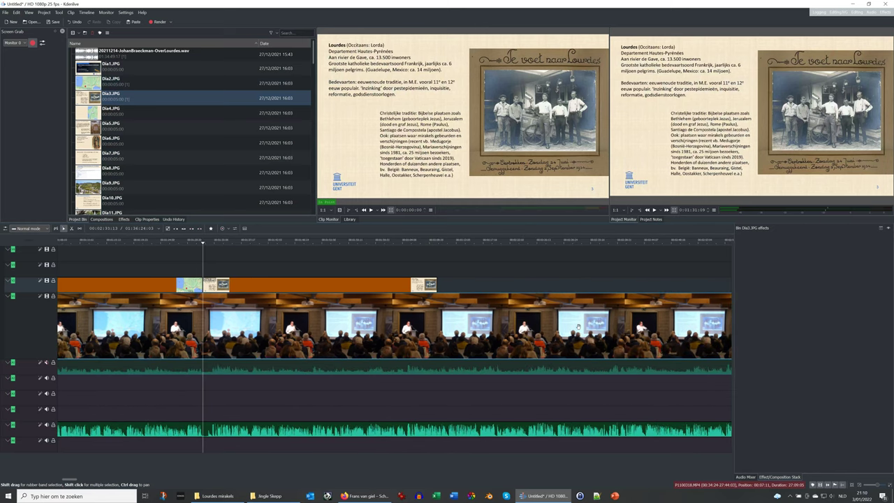
scroll(573, 327, "down", 5)
scroll(568, 326, "down", 4)
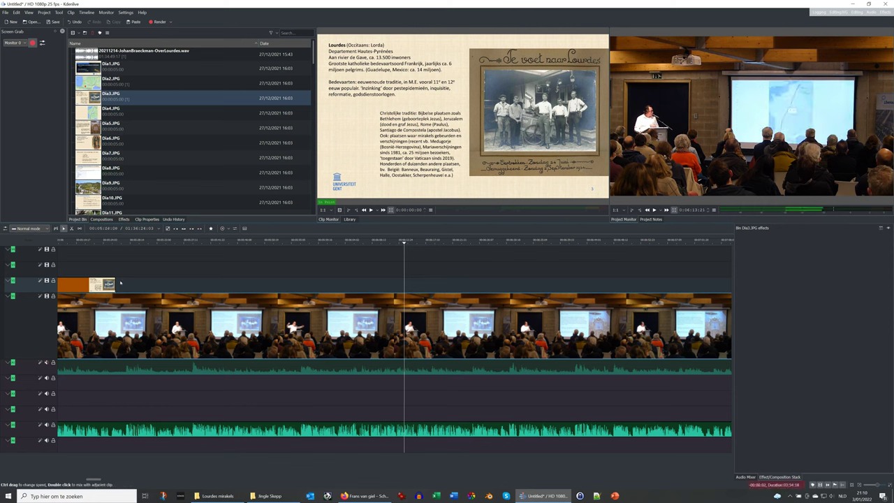
left_click_drag(116, 283, 405, 284)
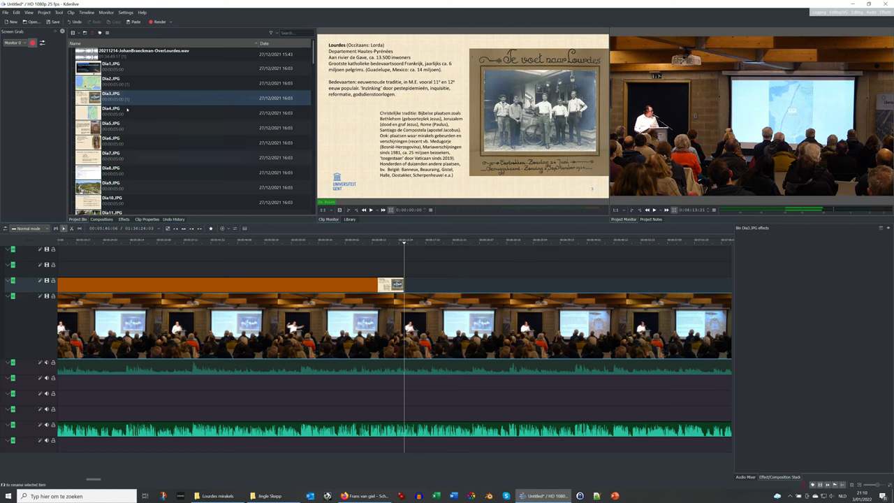
Step: Add the remaining slides through Dia9 after it and lengthen them along the timeline
left_click_drag(105, 111, 549, 296)
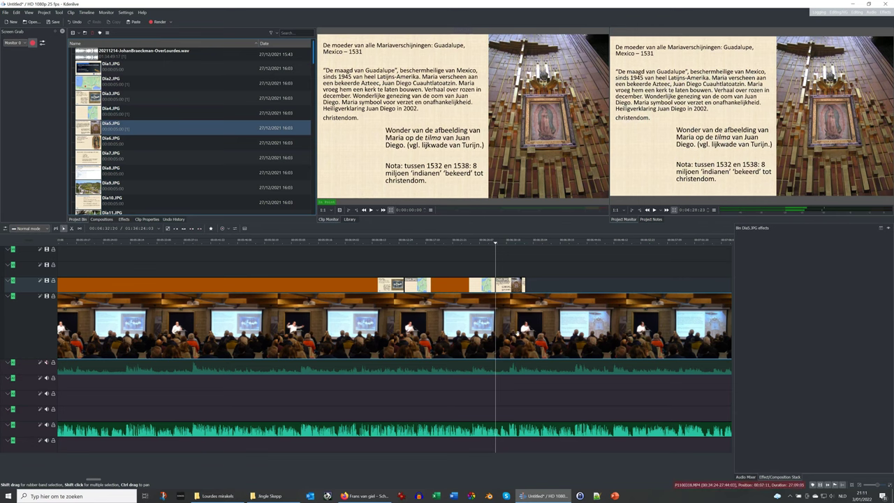
scroll(549, 296, "right", 3)
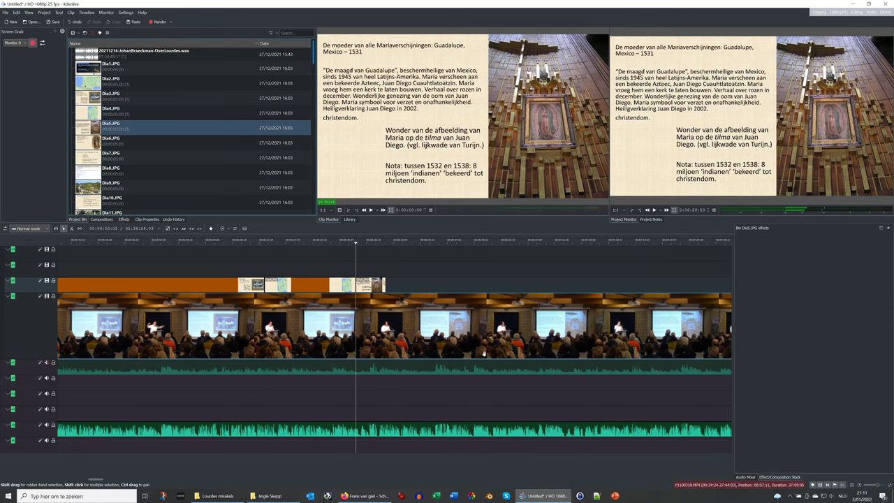
scroll(470, 347, "right", 2)
scroll(471, 347, "right", 3)
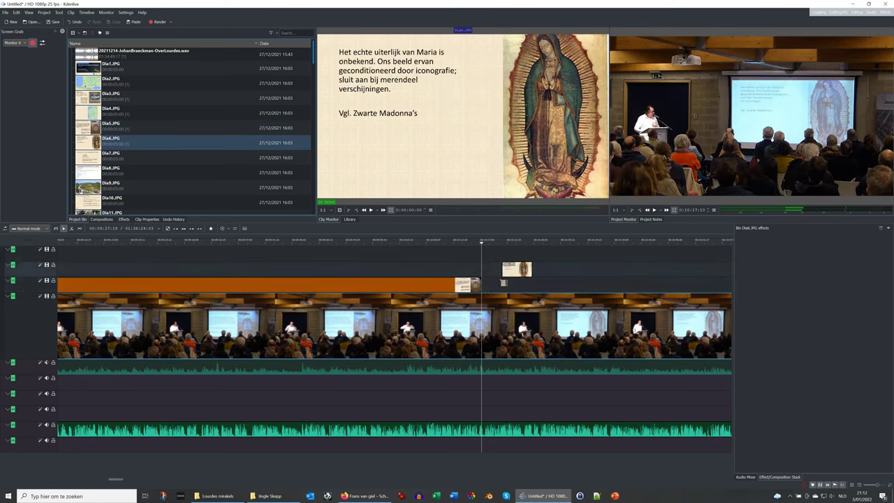
left_click_drag(503, 283, 485, 287)
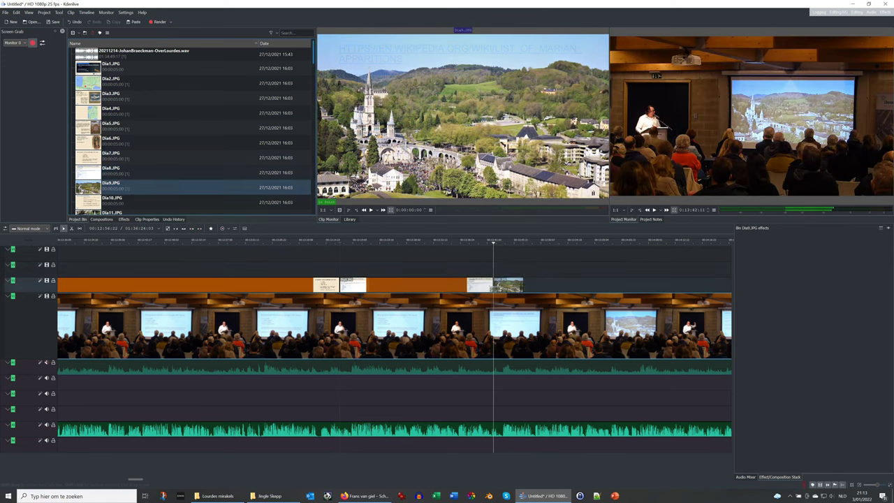
left_click_drag(522, 285, 733, 287)
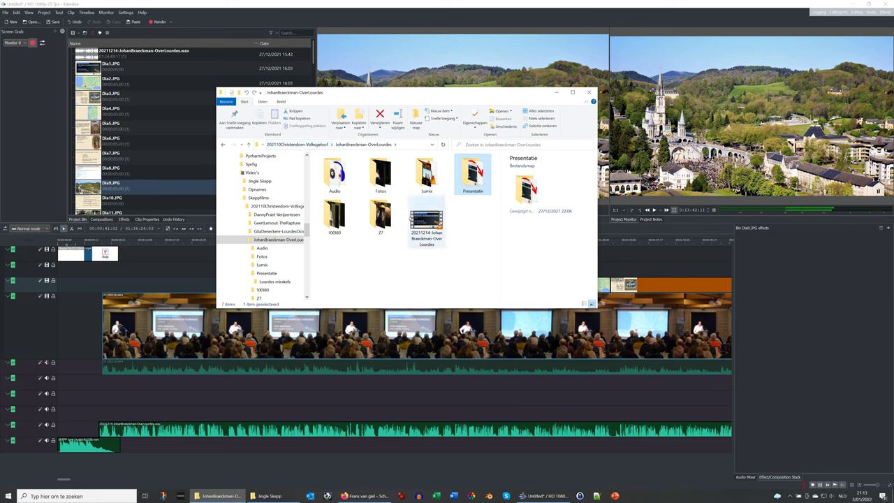
Step: Import all five VX980 videos, S1460001.MP4 to S1460005.MP4, into Kdenlive's Project Bin
left_click(334, 216)
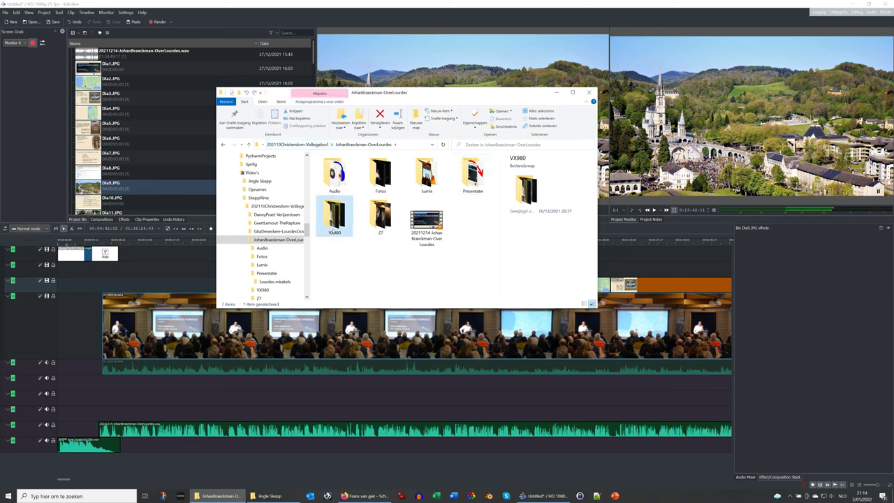
double_click(334, 216)
key("ctrl+a")
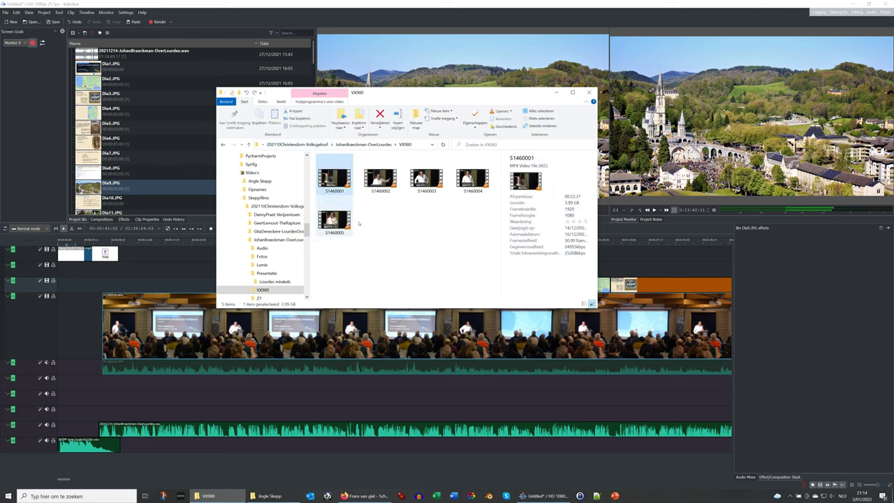
left_click_drag(202, 183, 196, 148)
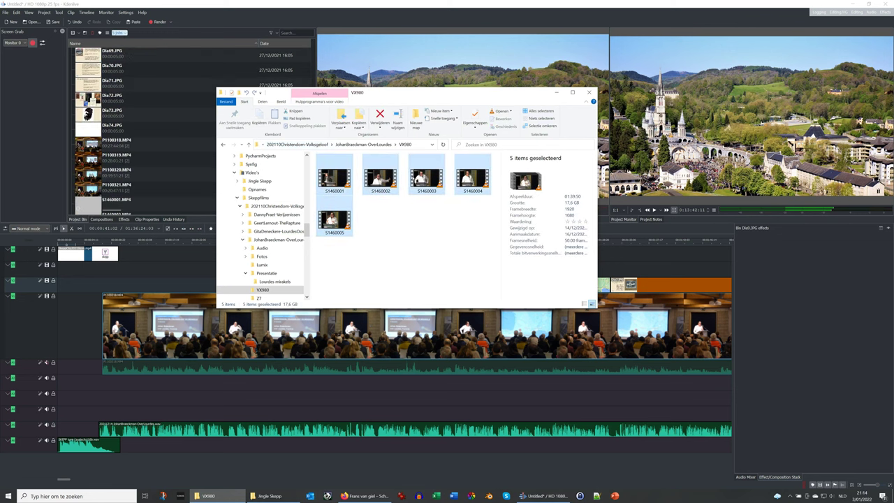
left_click(354, 8)
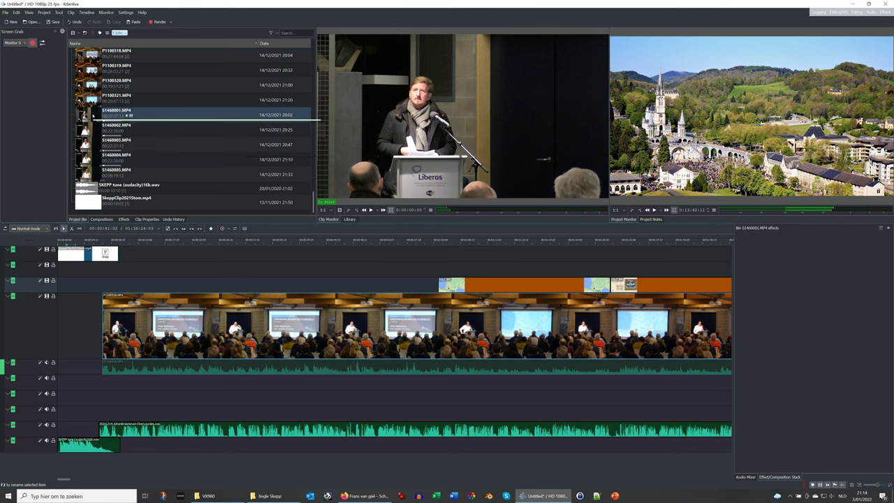
Step: Place S1460001 on the second video track and trim its start
left_click_drag(136, 248, 120, 287)
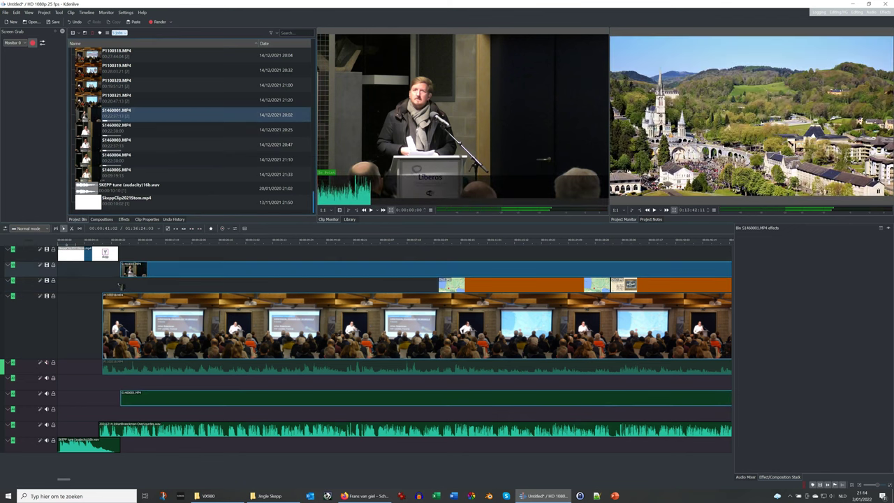
left_click(538, 244)
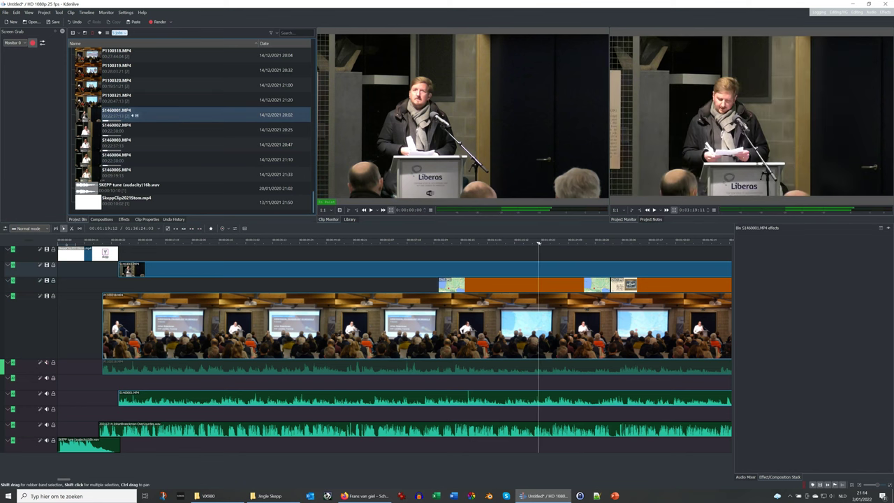
left_click(727, 244)
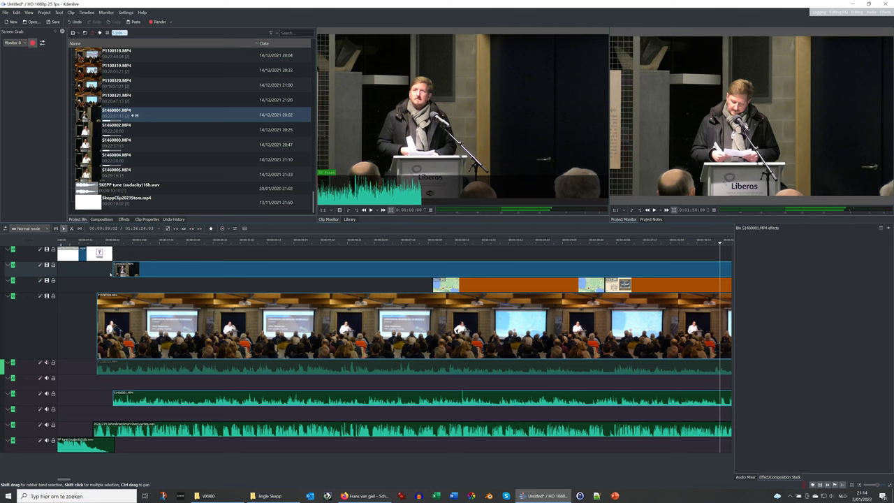
left_click_drag(115, 270, 723, 270)
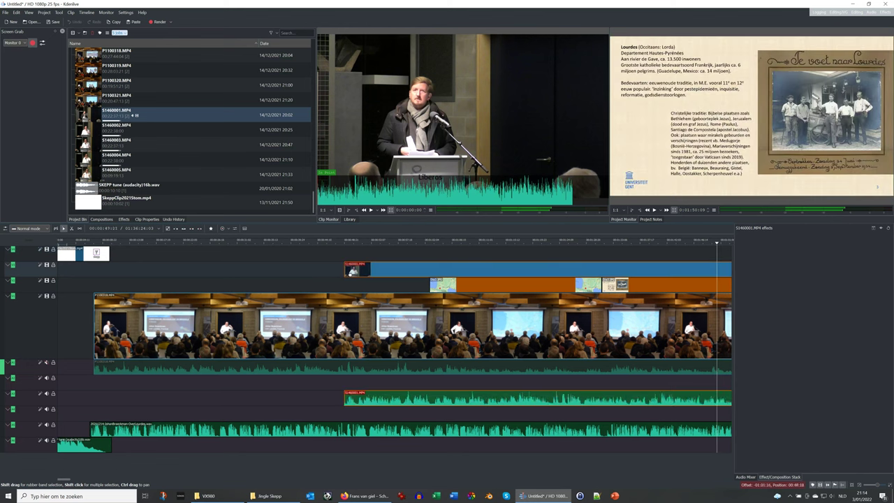
left_click_drag(350, 273, 180, 276)
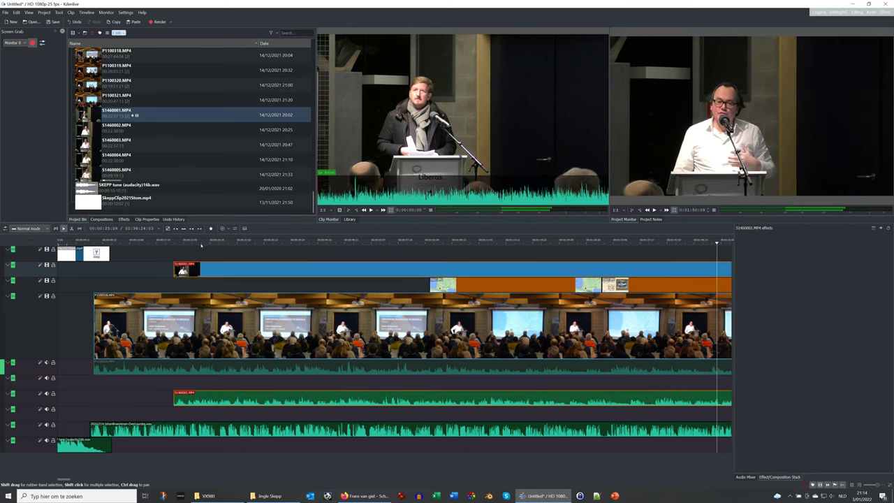
left_click(201, 245)
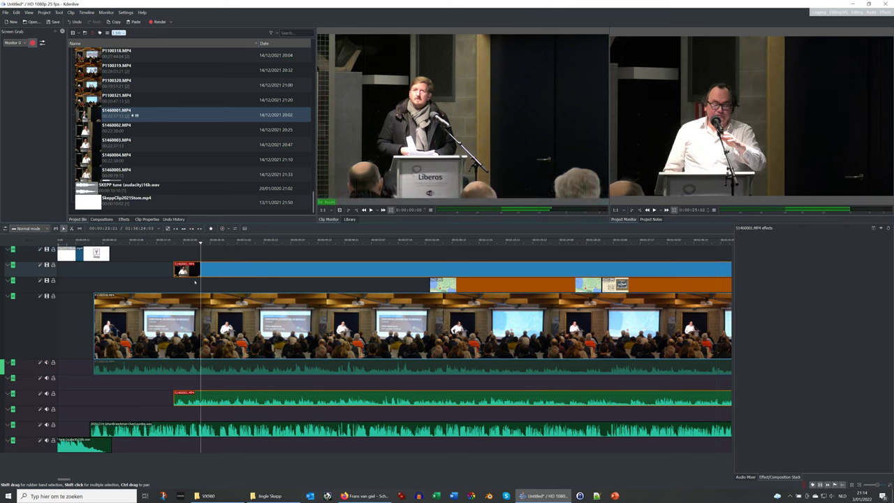
Step: Sync the close-up to the lecture with Align Audio to Reference and show the Effects list
right_click(217, 271)
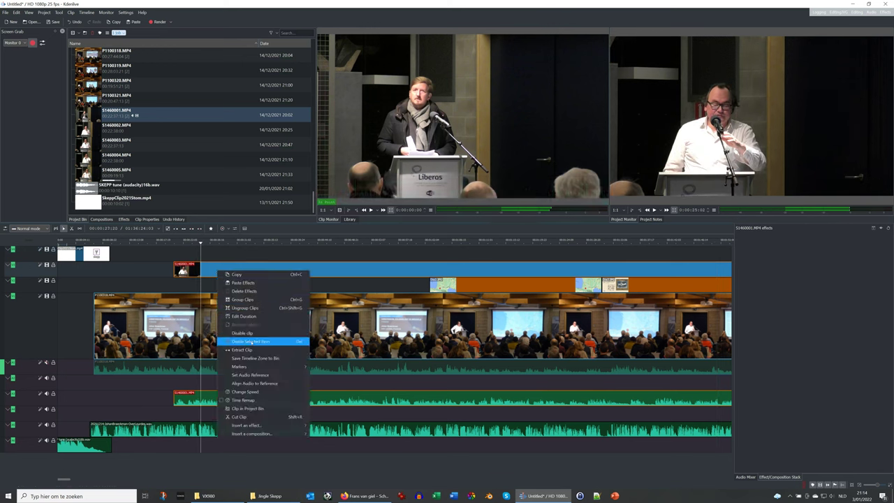
left_click(253, 382)
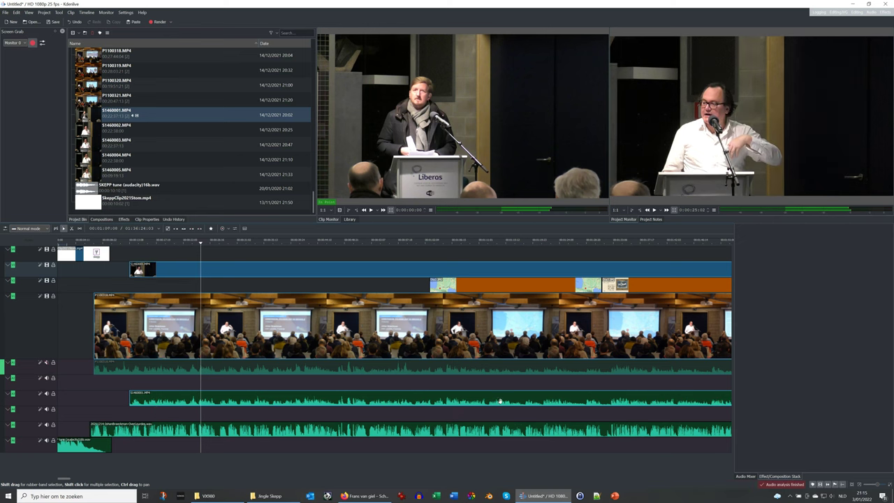
left_click(422, 265)
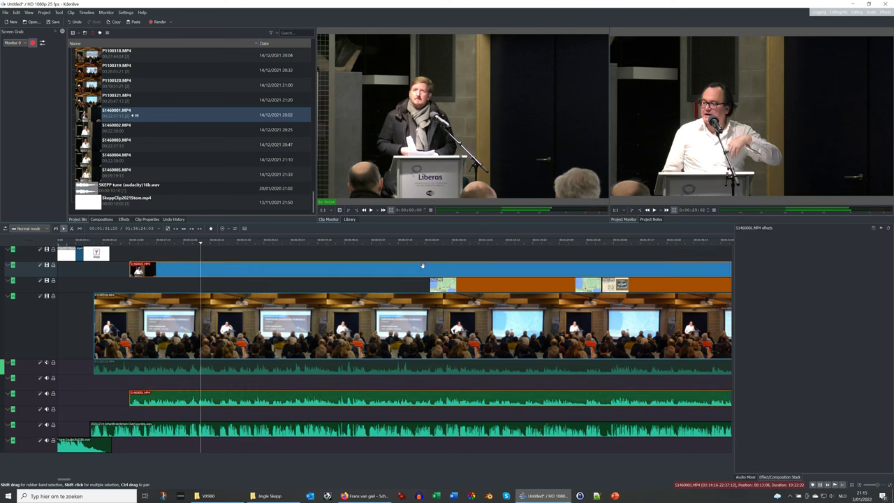
left_click(123, 220)
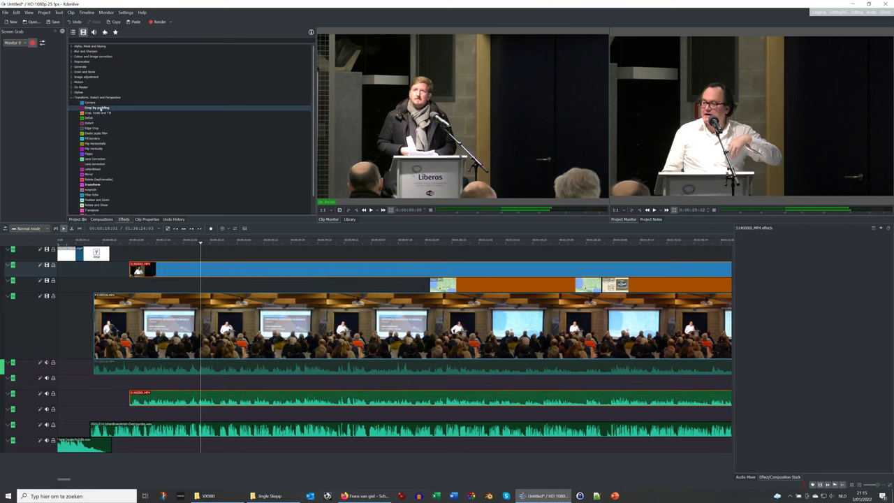
Step: Add the Transform and Crop by padding effects to the S1460001.MP4 clip
left_click(93, 184)
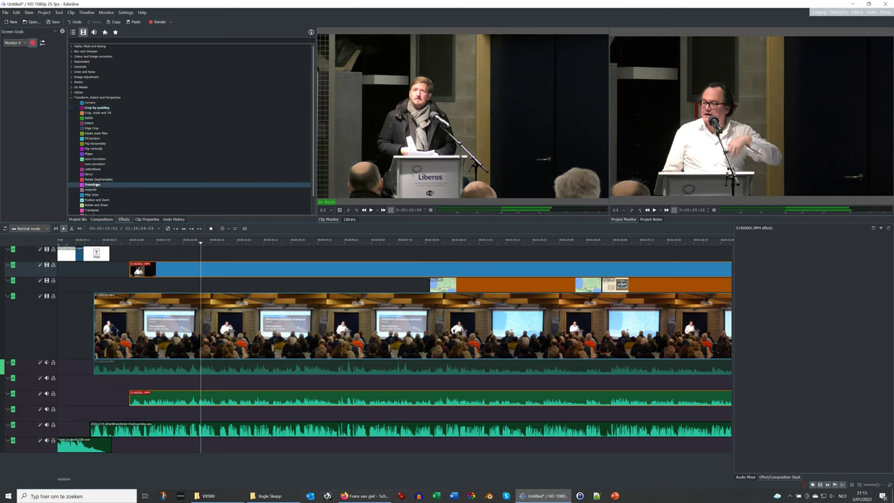
double_click(93, 184)
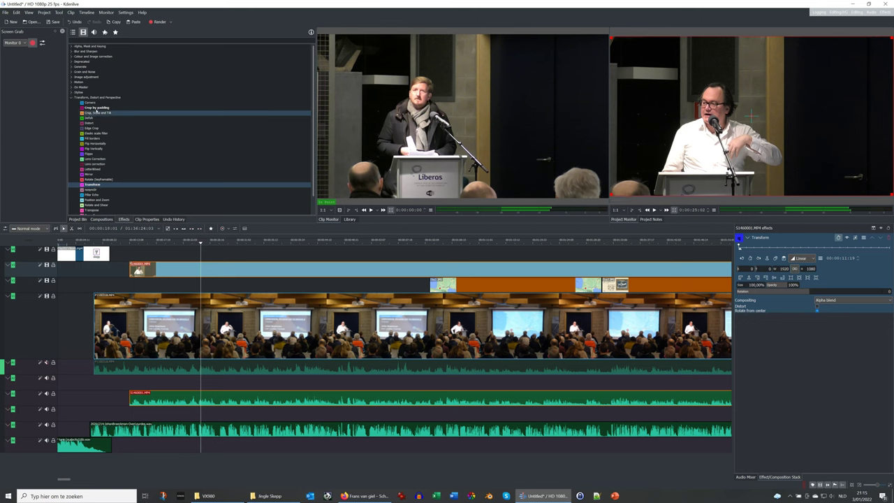
double_click(86, 109)
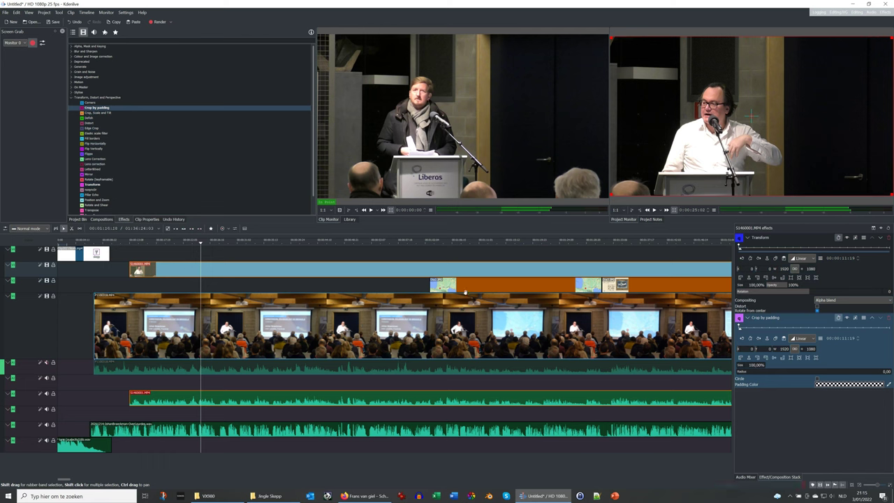
Step: At 00:01:05:00, make both effects' keyframes smooth and editable, and extend the clip start slightly
left_click(431, 242)
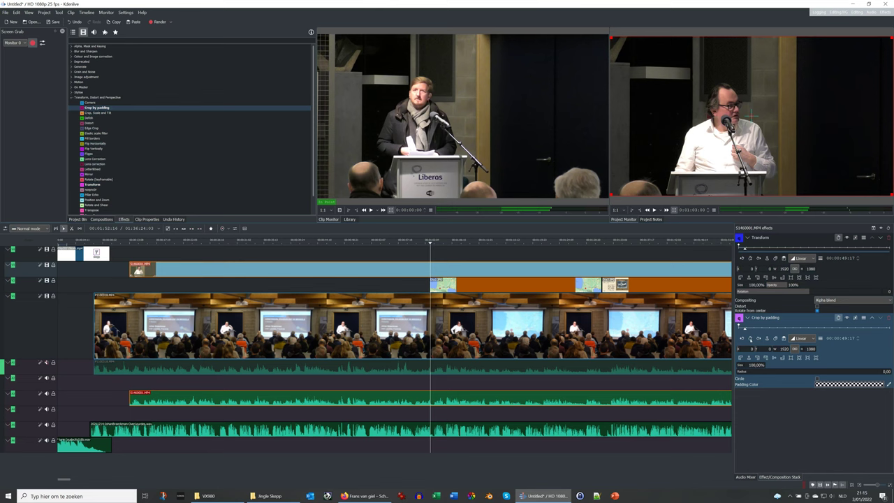
left_click(750, 338)
left_click(750, 257)
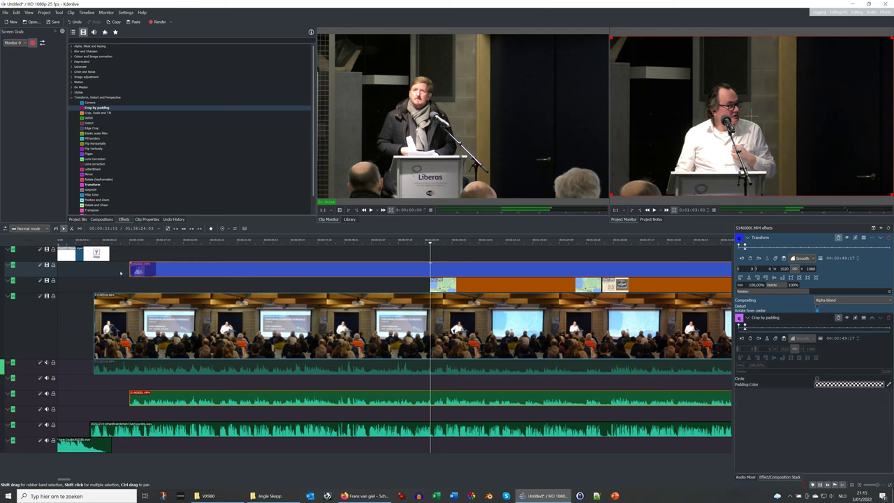
left_click_drag(129, 269, 103, 271)
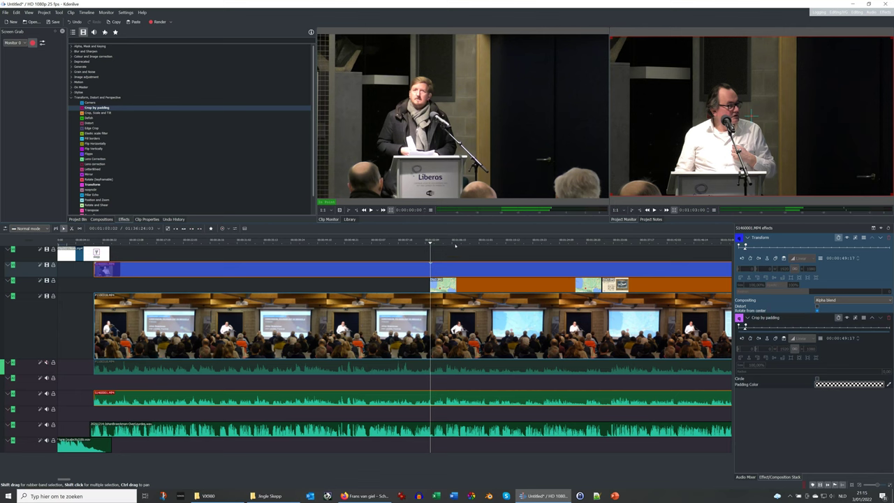
scroll(455, 244, "down", 4)
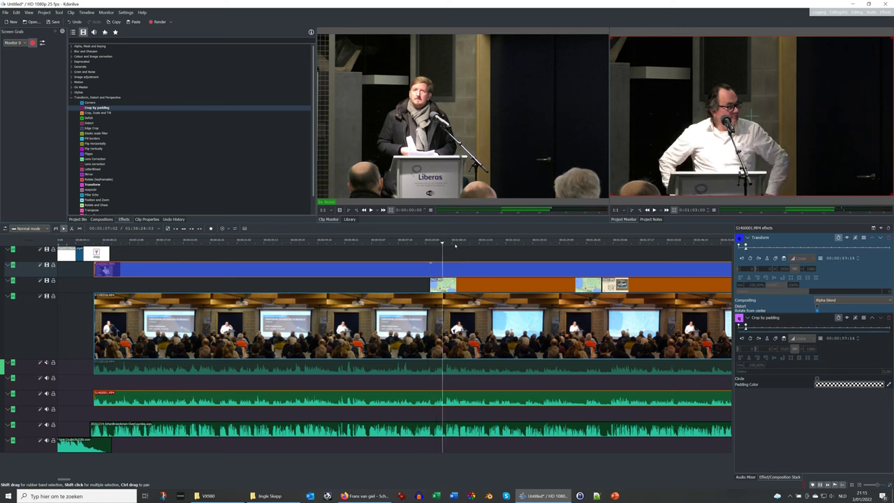
scroll(455, 245, "down", 3)
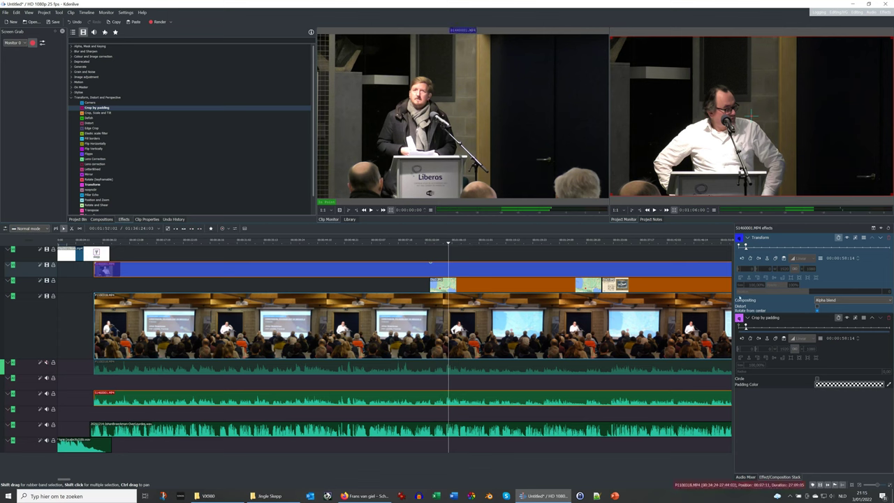
left_click(759, 310)
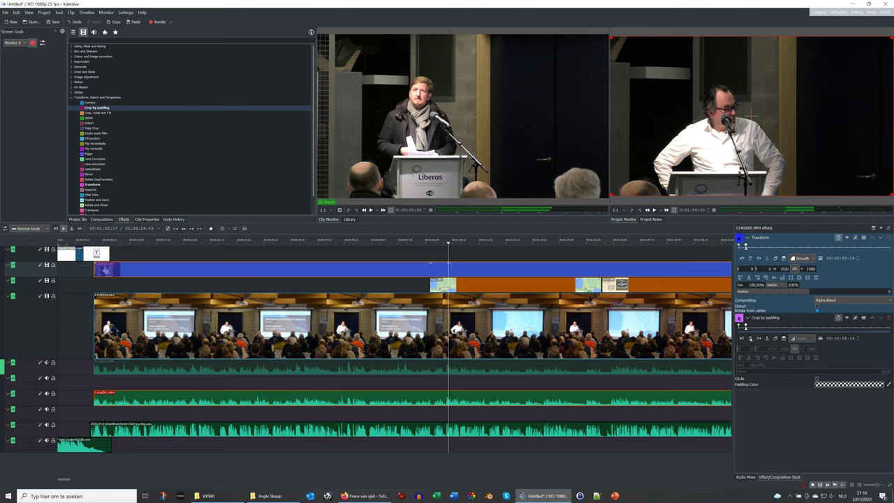
left_click(750, 338)
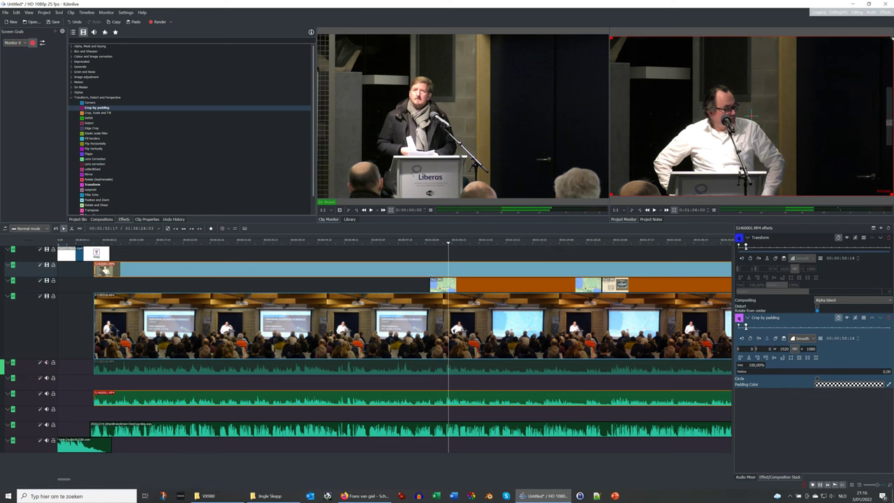
Step: Crop the close-up from the left, bottom and top into a narrow upright window
left_click_drag(690, 36, 679, 33)
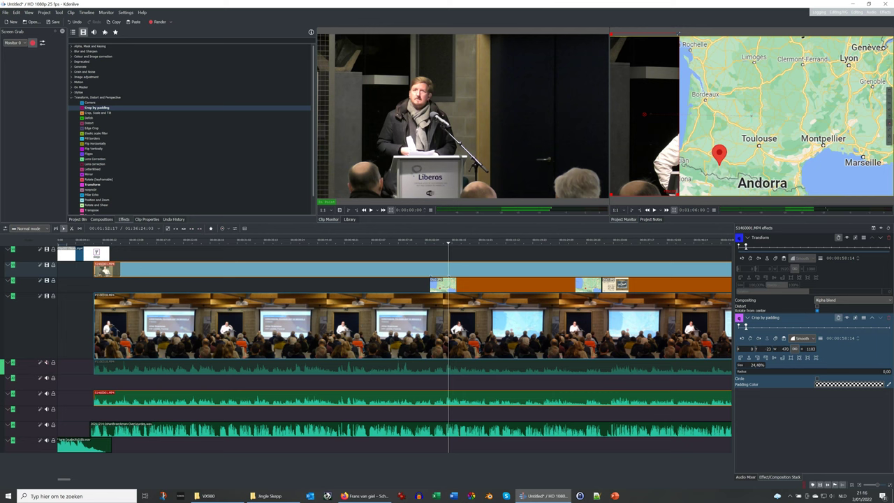
left_click_drag(679, 33, 677, 33)
left_click_drag(677, 195, 673, 143)
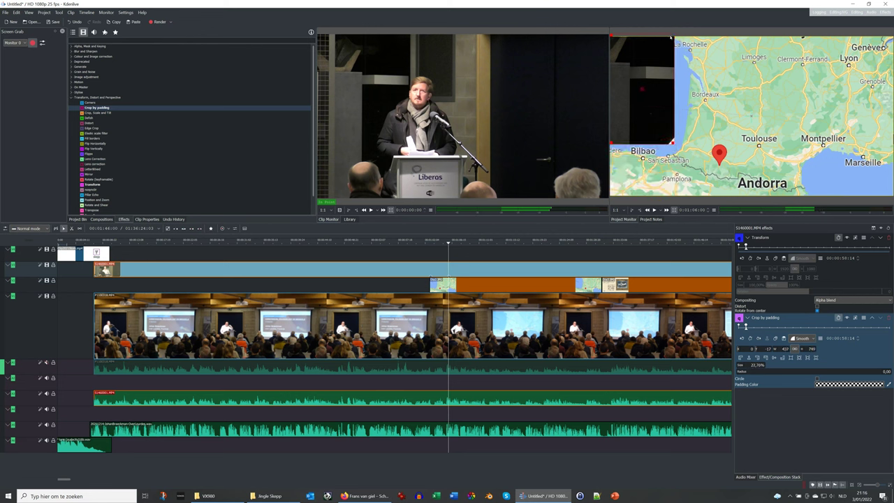
left_click_drag(673, 36, 672, 38)
Step: Scale the speaker inset to 54.22% and position it over the map's upper left
left_click(865, 279)
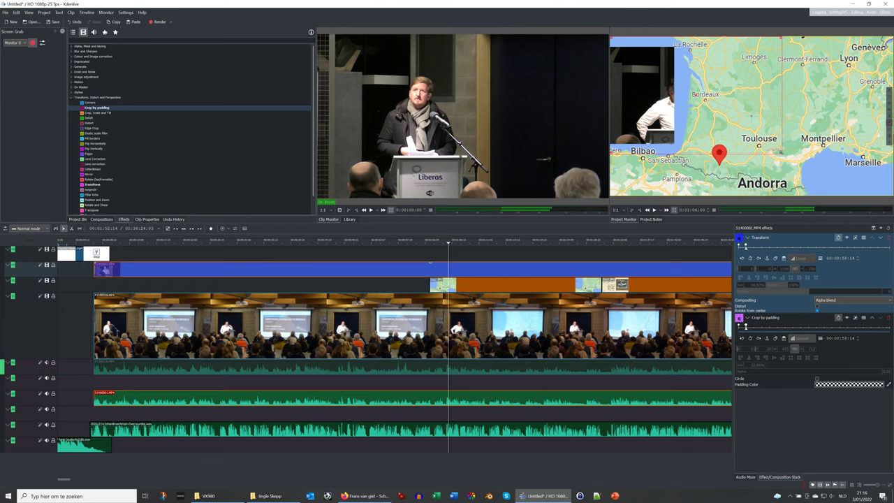
left_click_drag(696, 93, 665, 98)
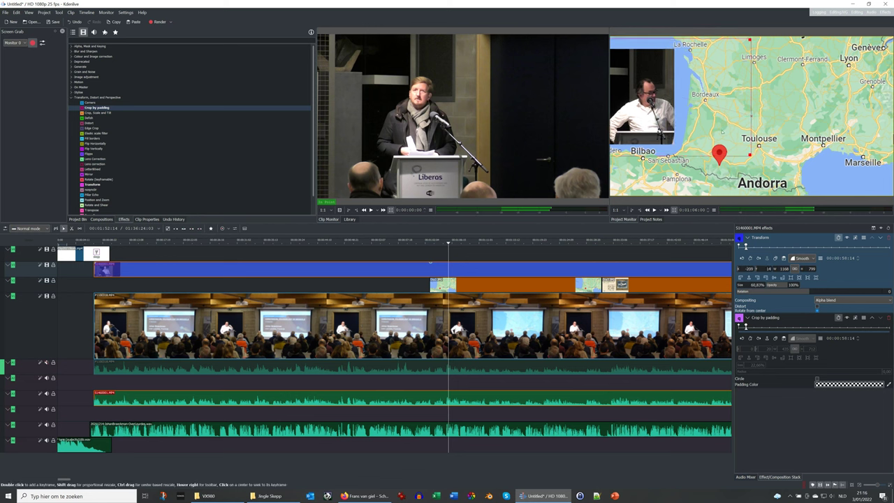
left_click_drag(750, 39, 731, 38)
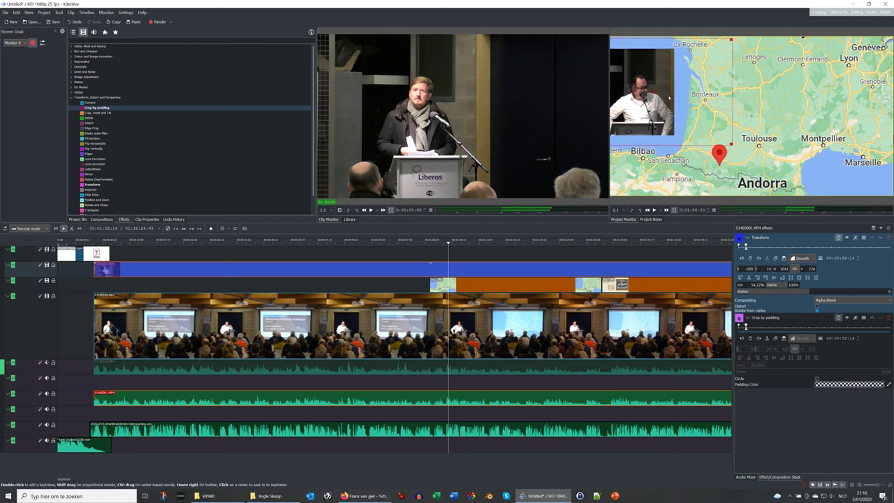
left_click_drag(655, 93, 656, 98)
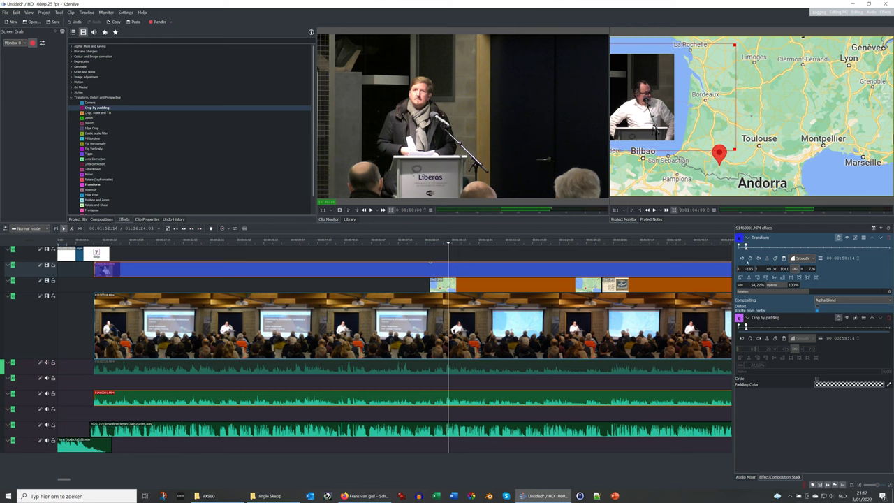
left_click(412, 244)
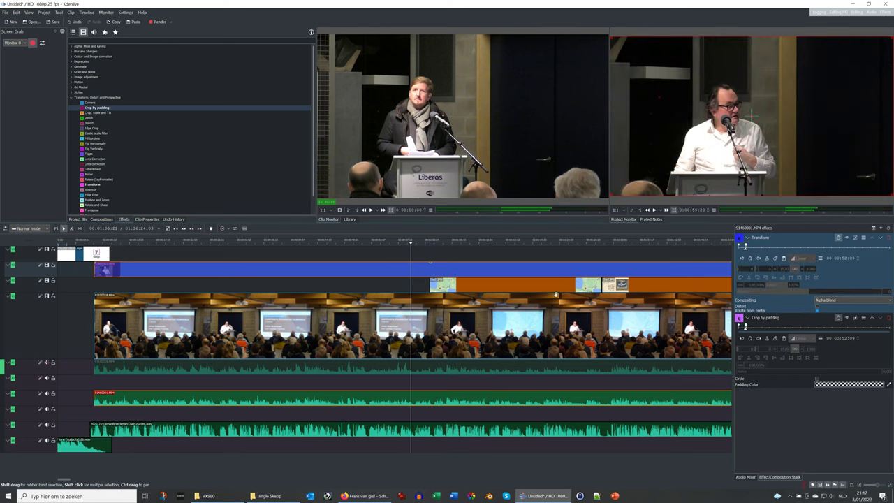
Step: Play back the inset, then park the playhead on the first frame of the Lourdes slide
key("space")
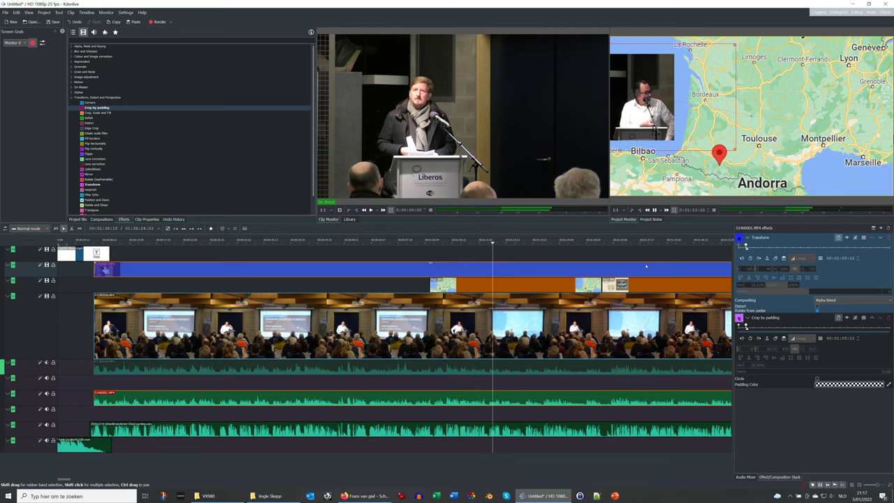
scroll(512, 271, "right", 2)
scroll(512, 272, "right", 1)
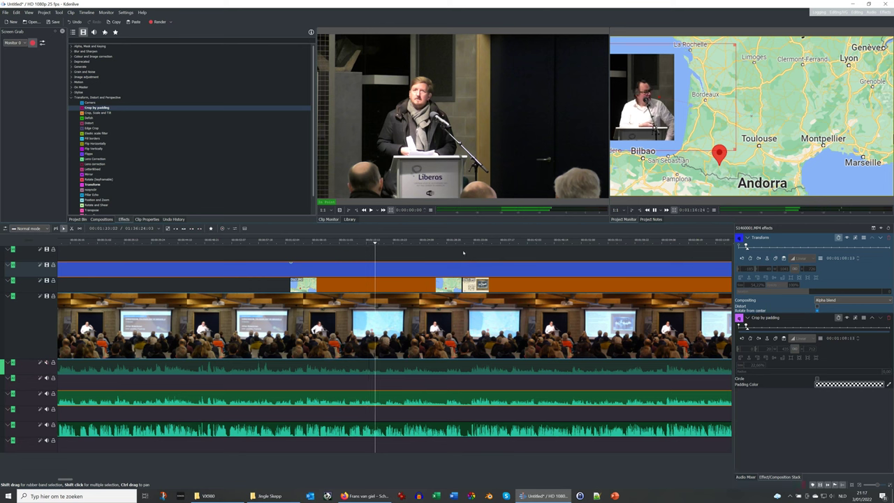
key("alt+Right")
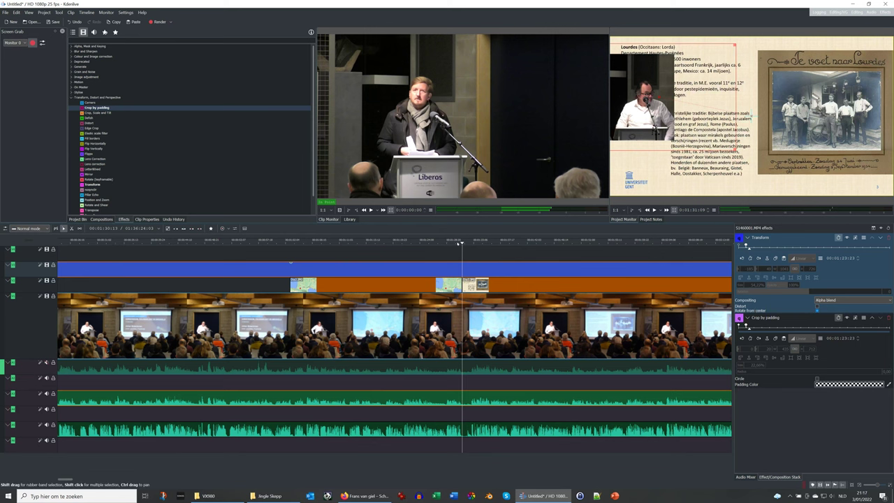
left_click(458, 242)
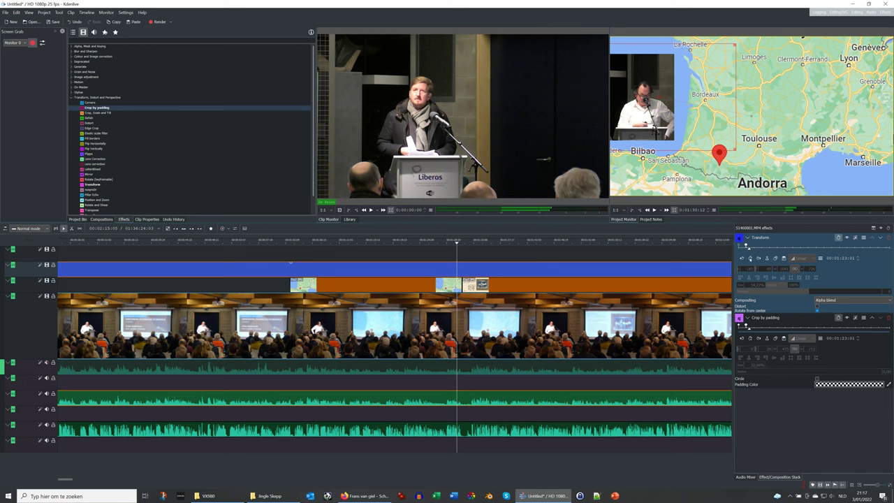
left_click(462, 243)
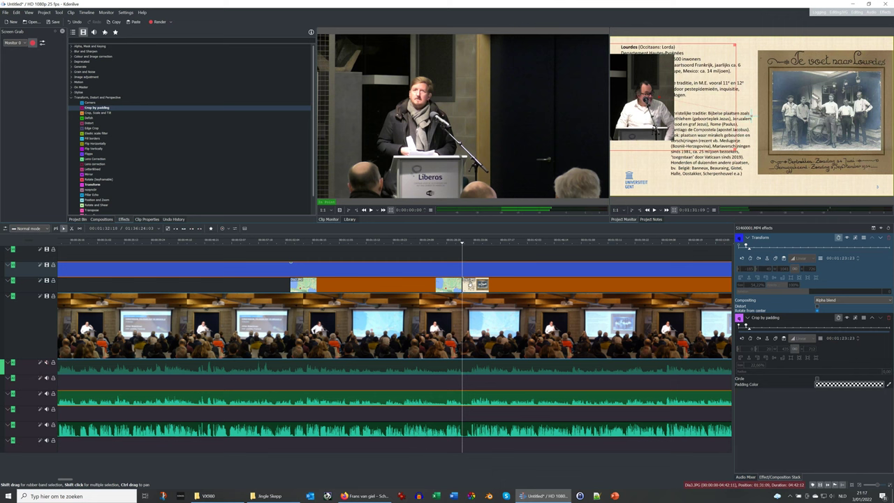
Step: Split the close-up clip at the playhead with the Razor tool
key("x")
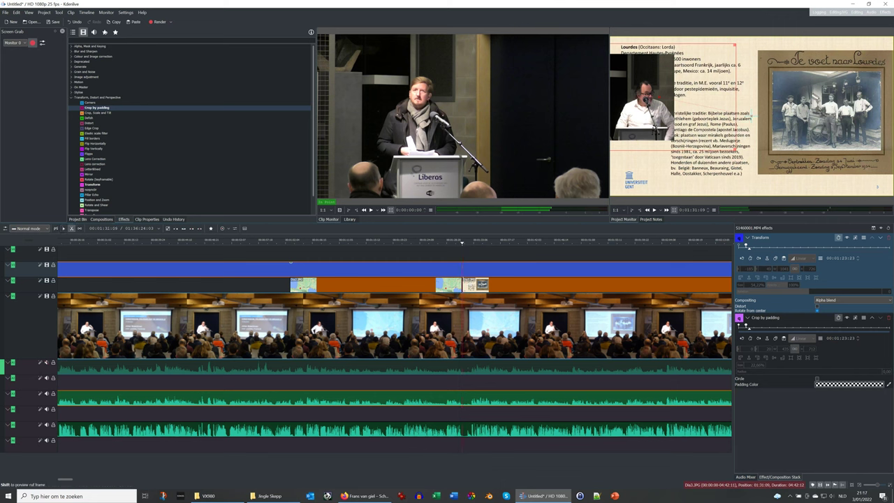
left_click(462, 269)
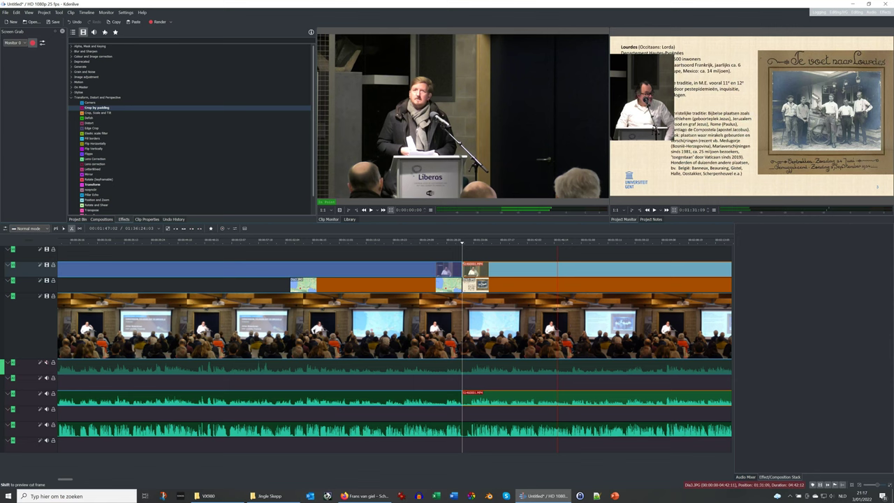
key("s")
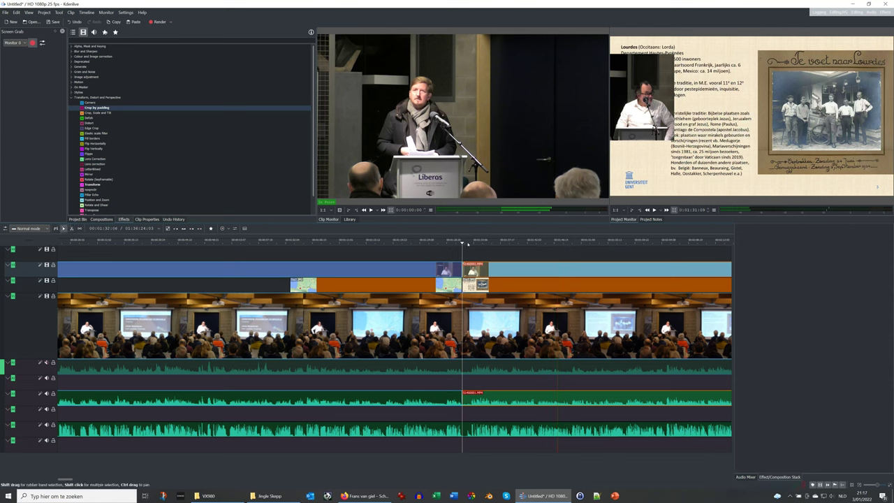
Step: In the Lourdes part, move the crop and speaker inset down to the lower left, below the text
left_click(468, 244)
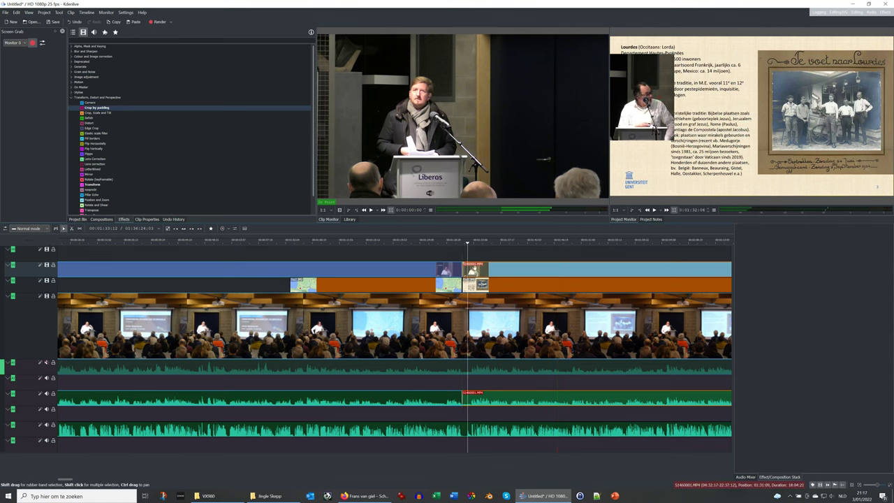
left_click(475, 268)
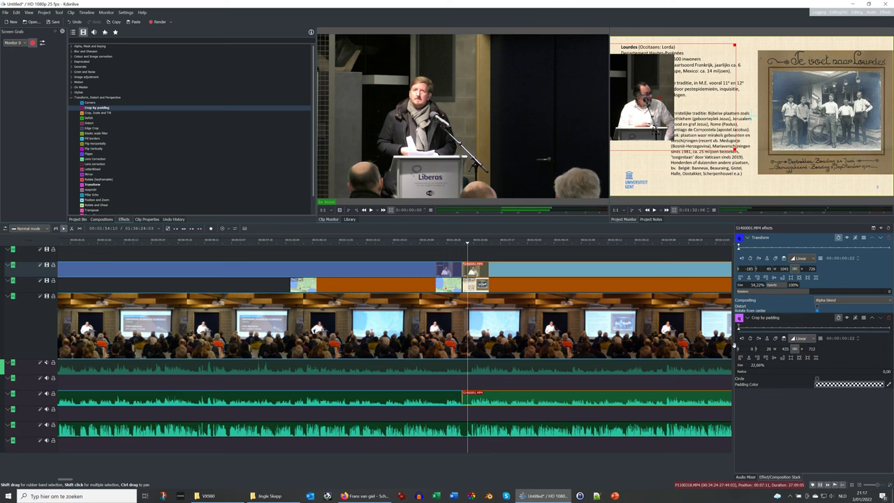
left_click(736, 345)
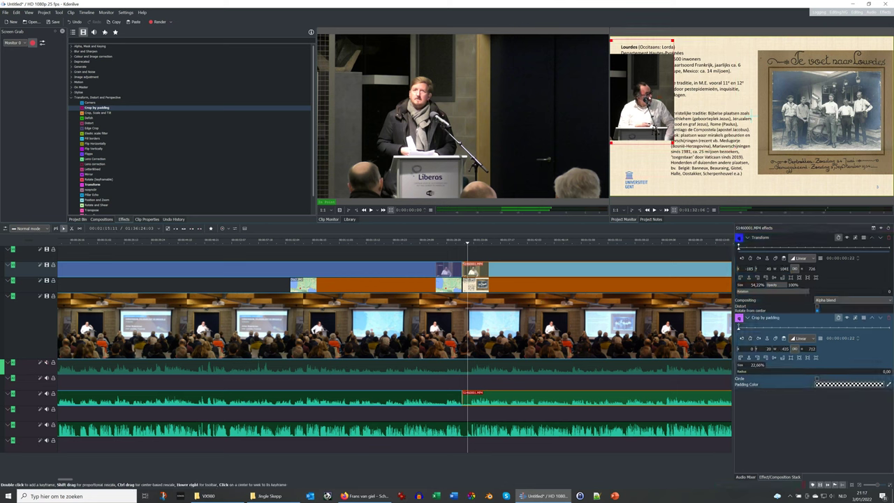
left_click_drag(641, 94, 588, 121)
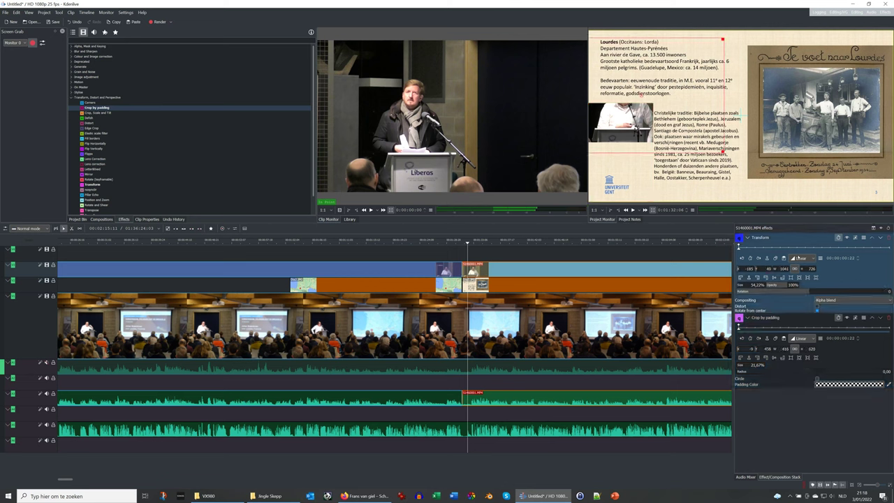
left_click_drag(640, 93, 633, 150)
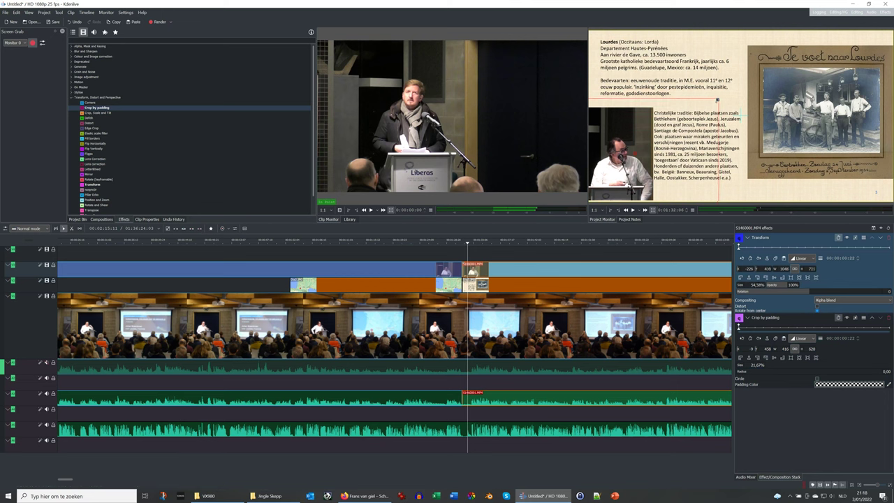
left_click_drag(718, 100, 716, 109)
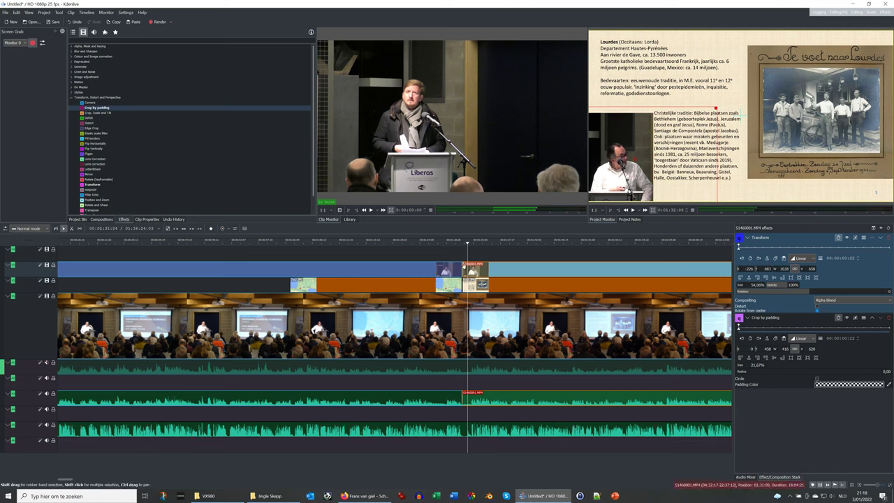
Step: Add a Fade in to the Lourdes close-up part and preview from just before the cut
left_click(462, 266)
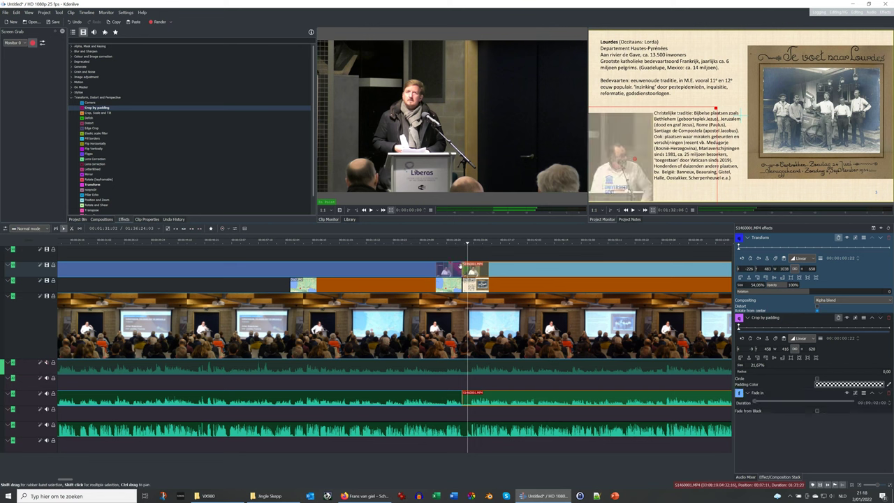
left_click(437, 245)
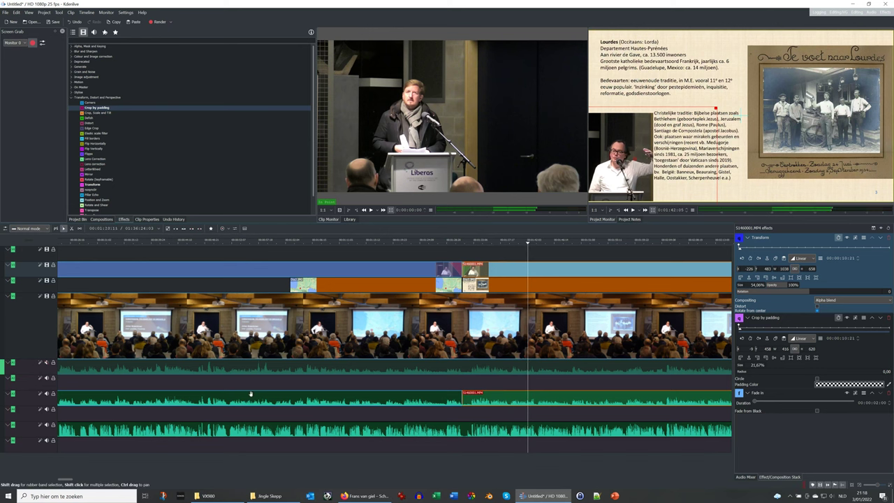
scroll(395, 346, "left", 5)
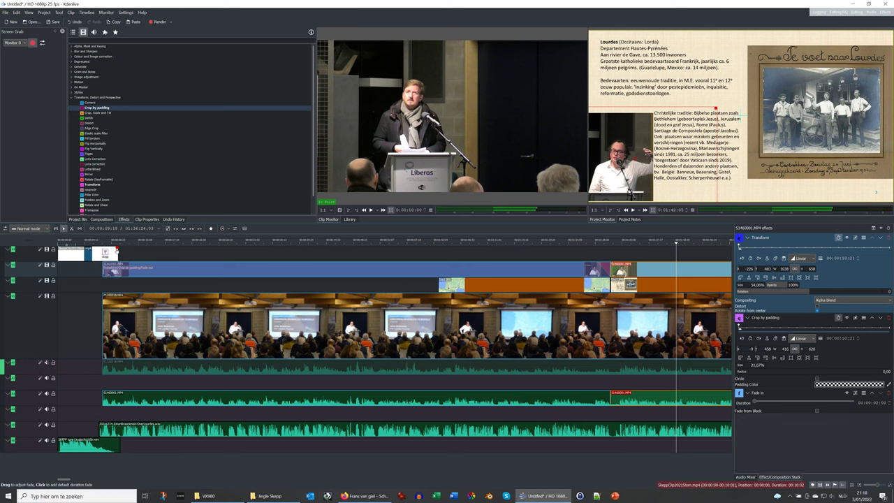
Step: Play the project from the very start of the timeline to review the edit
left_click(98, 243)
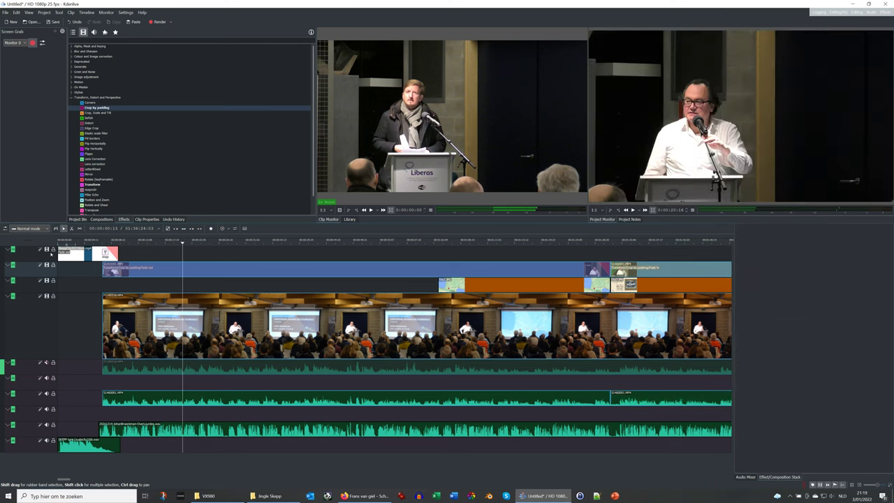
left_click(60, 243)
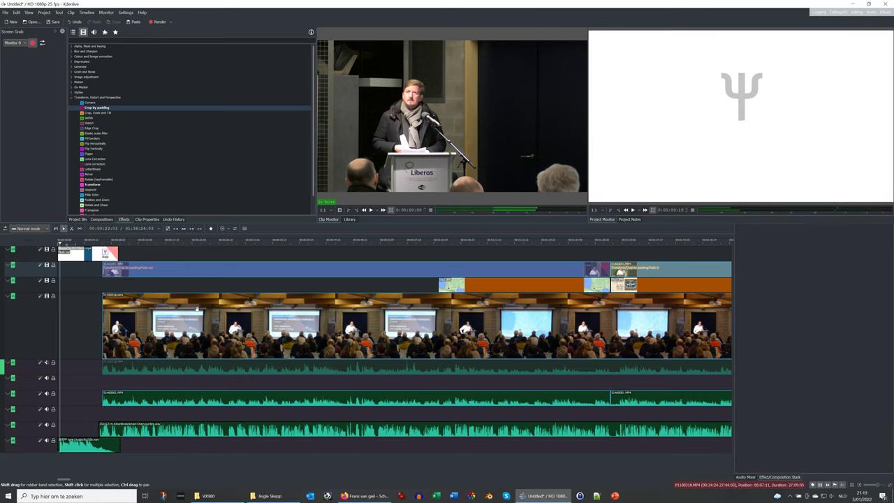
key("space")
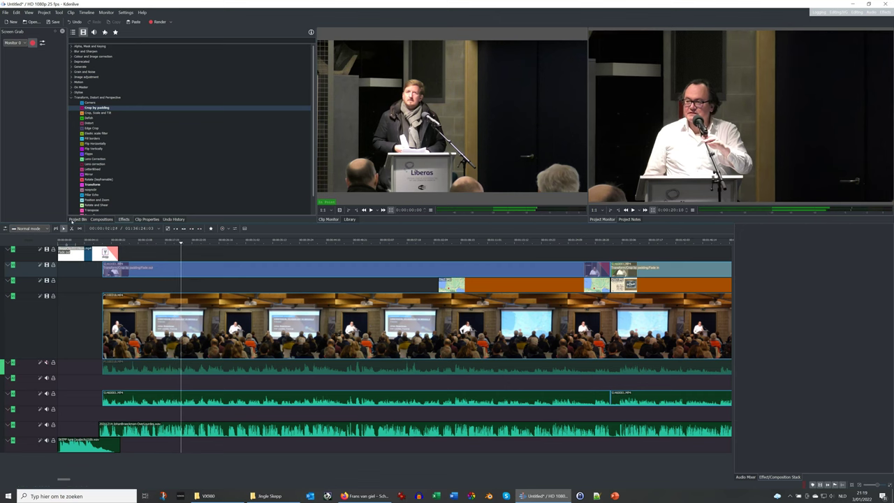
Step: Import all 17 JGZ videos from the Z7 folder, starting with JGZ_1080.MP4, into the project bin
left_click(73, 220)
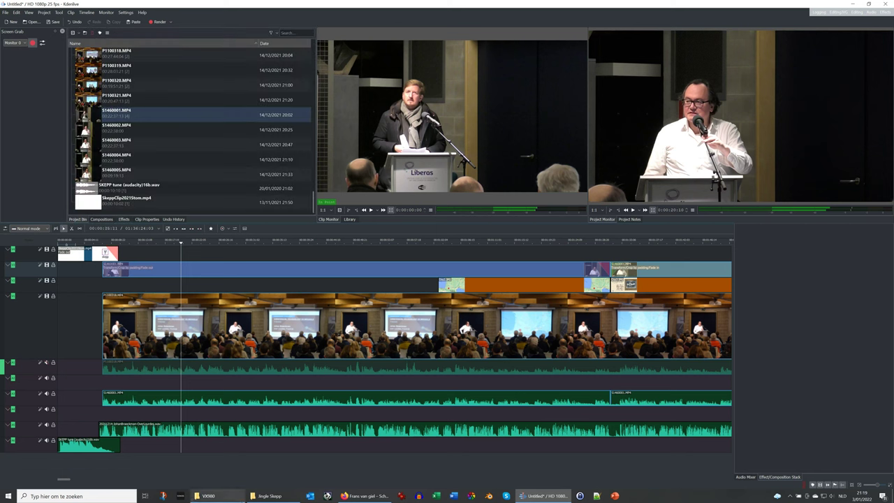
left_click(208, 496)
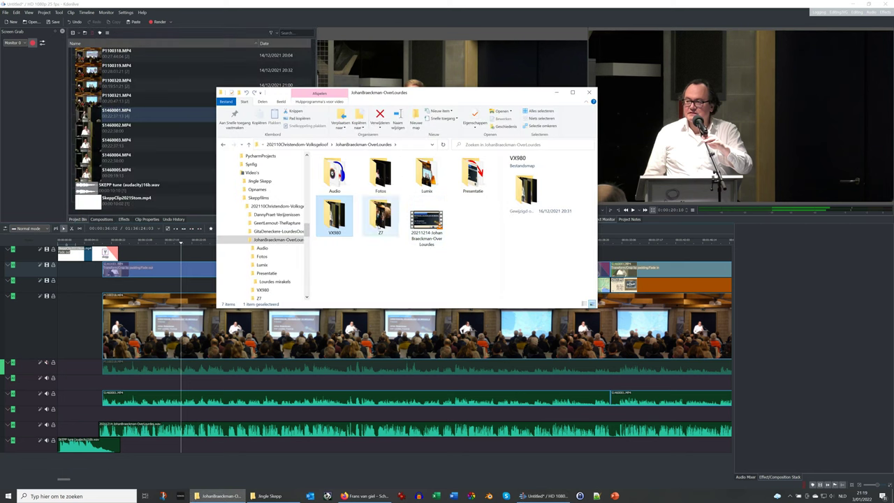
double_click(380, 216)
left_click(334, 179)
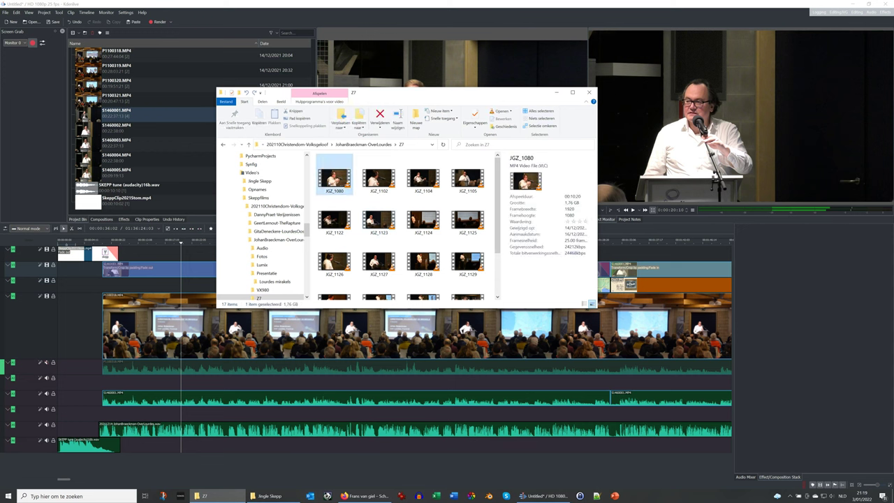
key("ctrl+a")
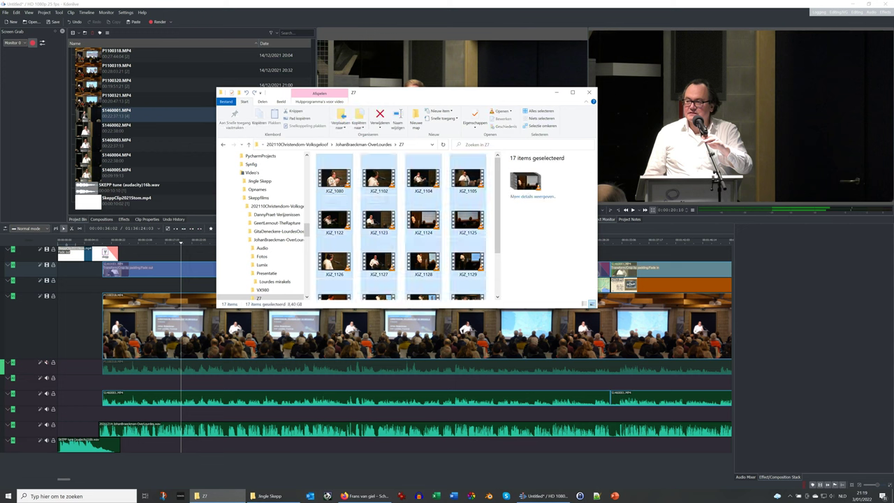
left_click_drag(333, 179, 175, 159)
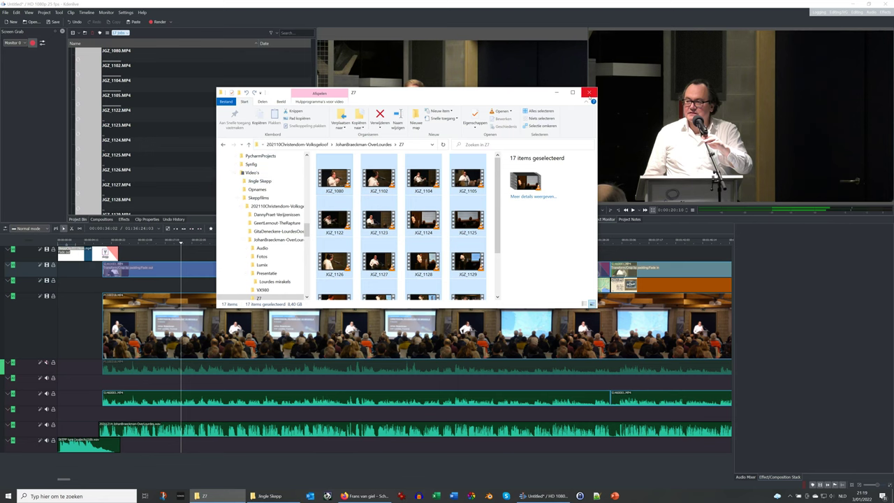
Step: Place the JGZ_1080 clip from the project bin onto the top video track
left_click(508, 4)
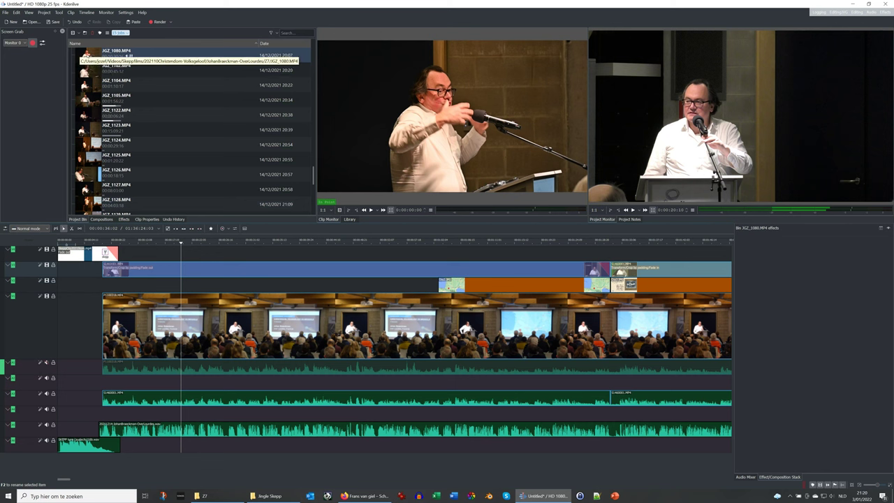
scroll(188, 140, "up", 2)
scroll(127, 171, "up", 1)
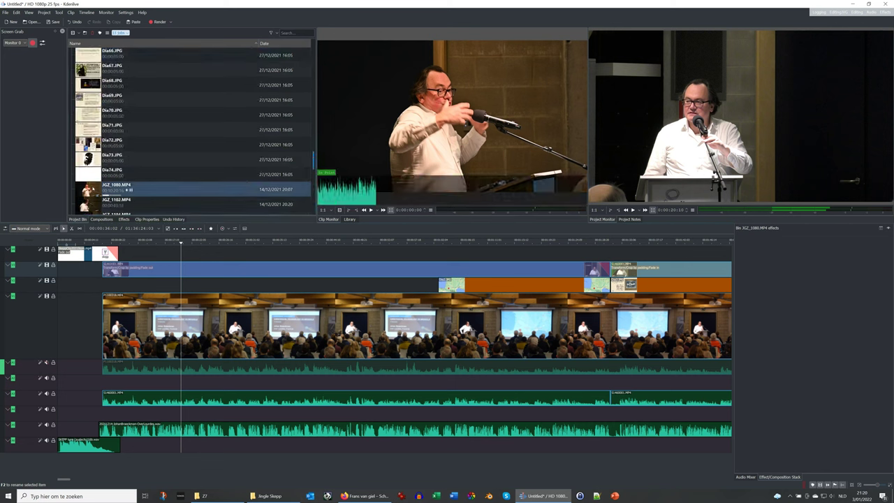
left_click_drag(129, 190, 241, 254)
Step: Align JGZ_1080's audio to the reference recording
left_click(309, 253)
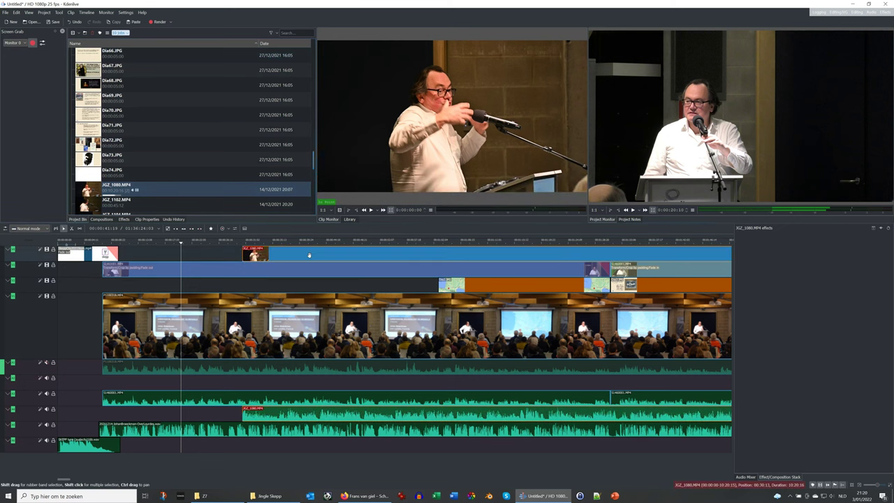
right_click(309, 256)
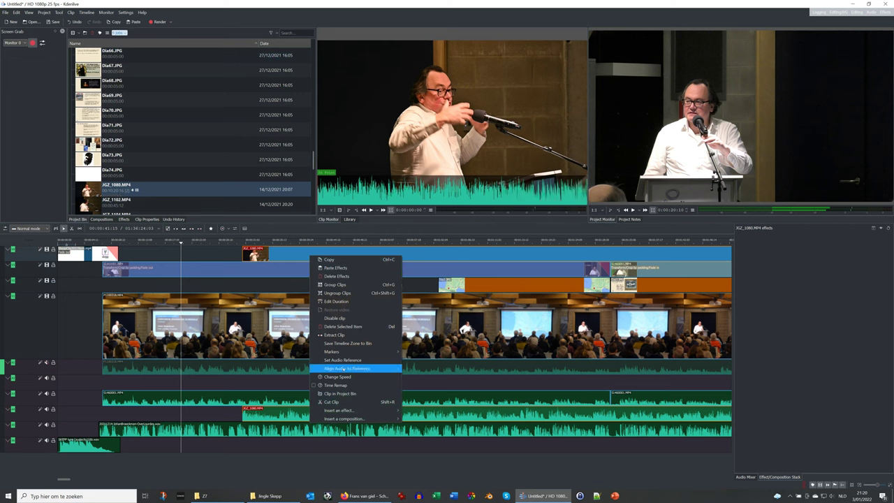
left_click(343, 368)
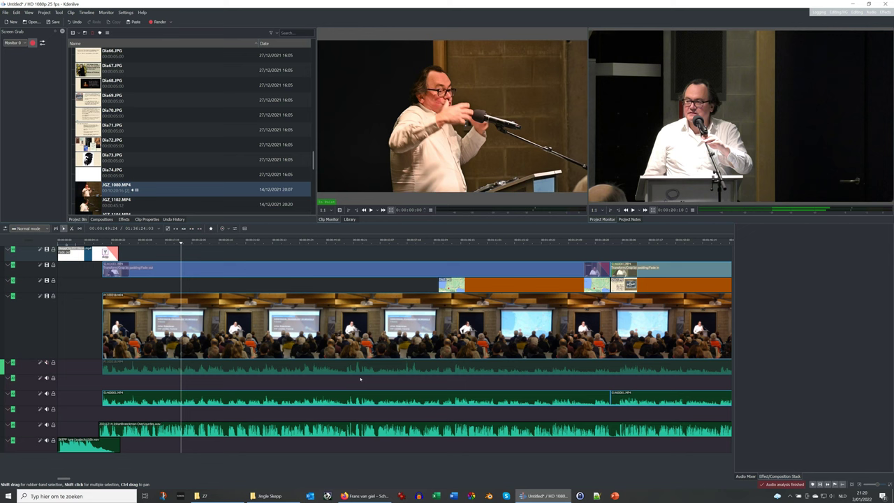
Step: Play from where JGZ_1080 begins and mute two lower audio tracks to check its sync
scroll(337, 268, "down", 4)
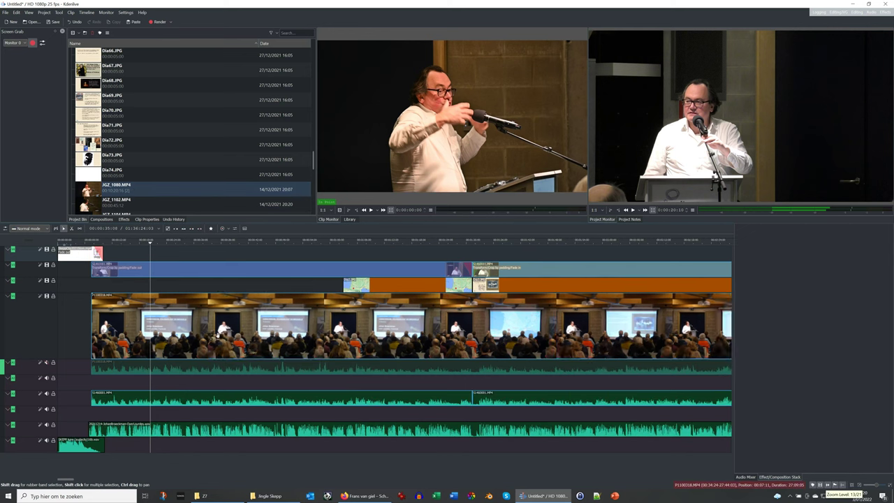
left_click(322, 243)
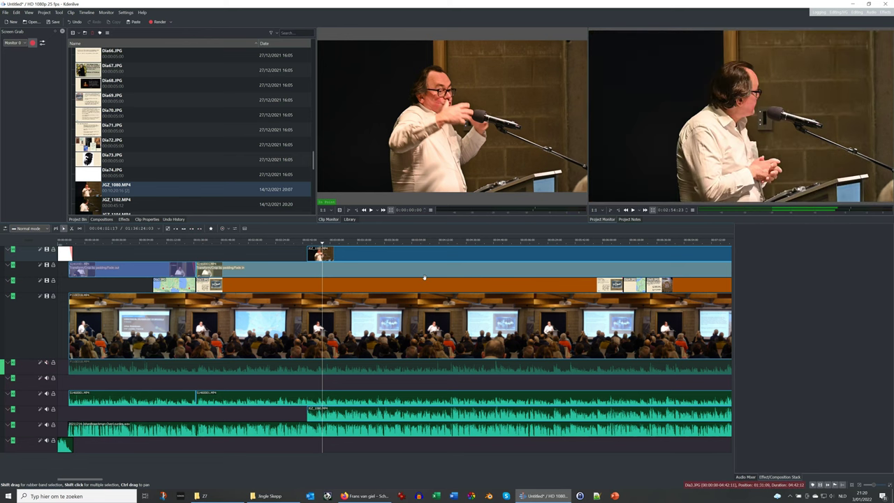
key("space")
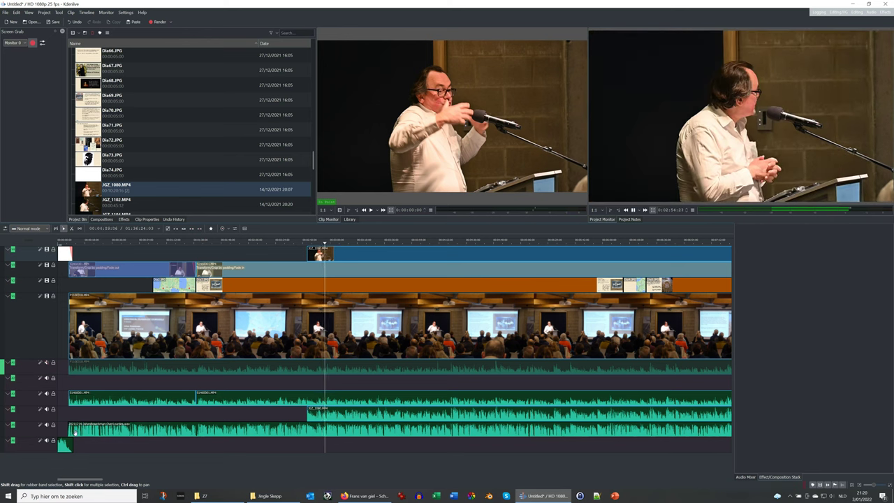
left_click(46, 394)
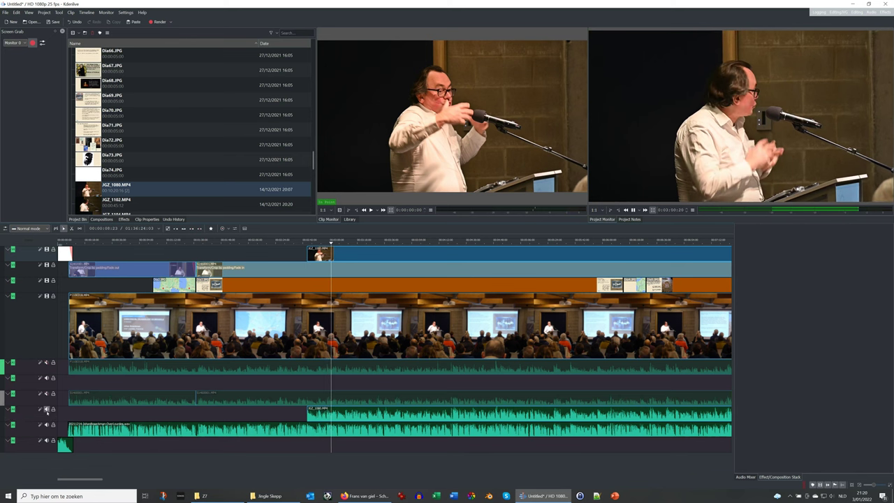
left_click(46, 409)
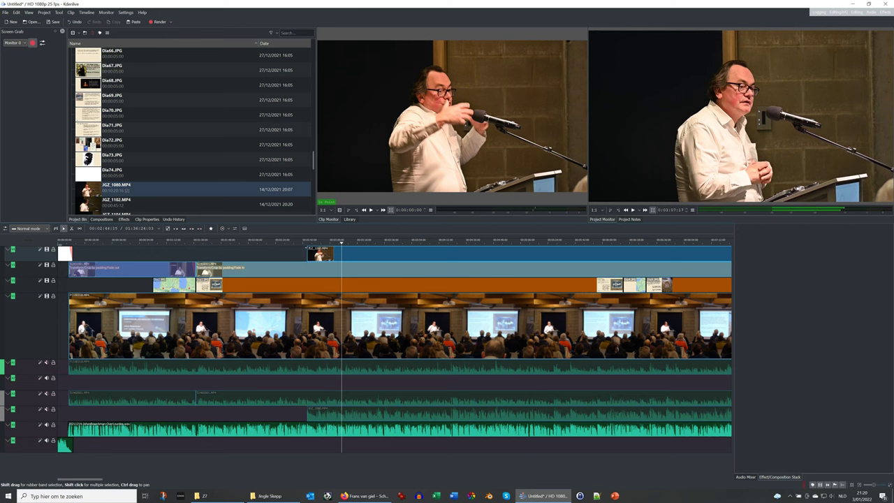
left_click(310, 249)
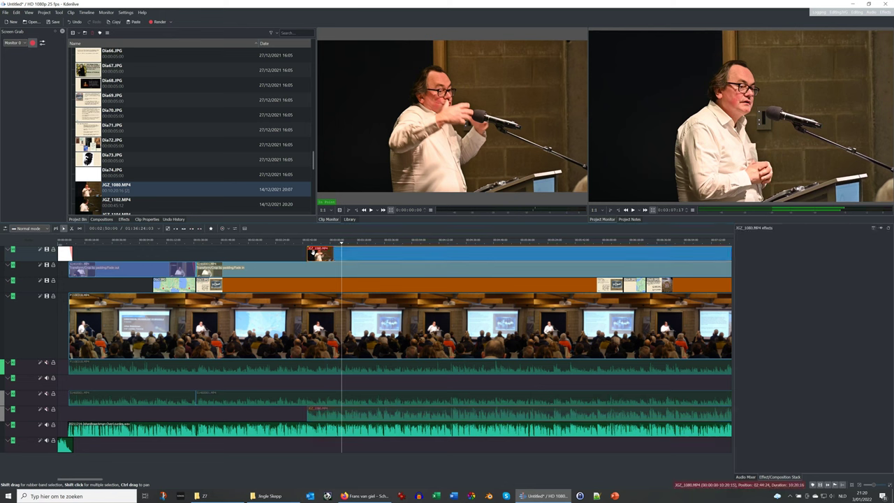
Step: Add a fade-in to the JGZ_1080 close-up and play it back to check
left_click(310, 250)
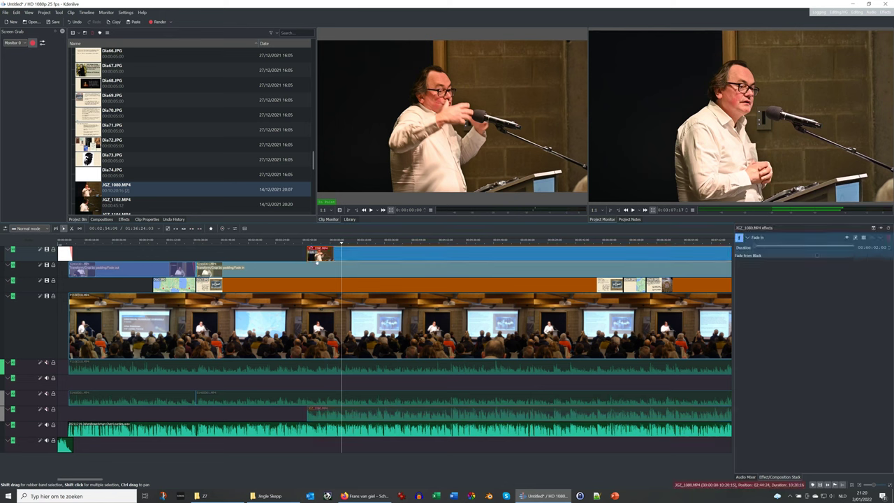
key("space")
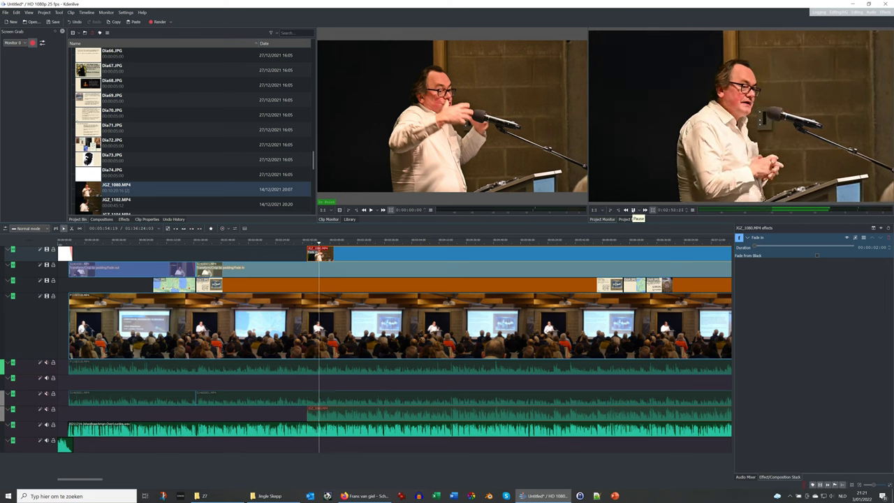
left_click(633, 209)
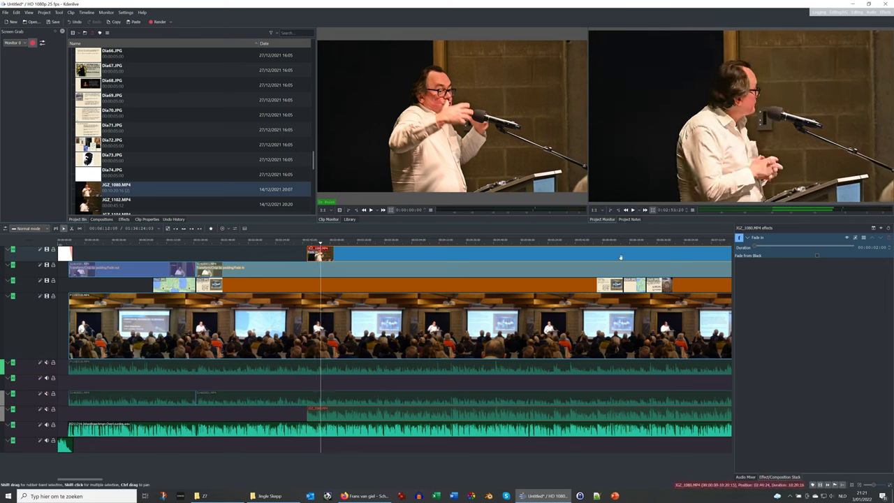
scroll(568, 266, "right", 5)
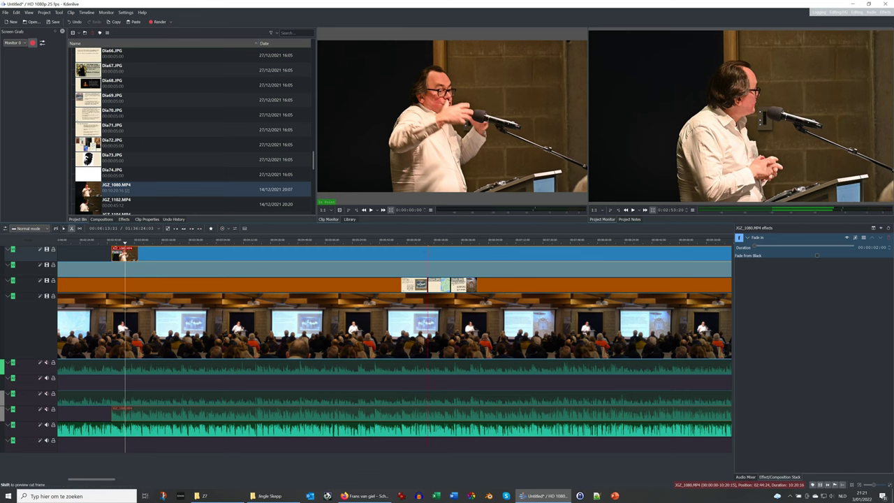
Step: Split JGZ_1080 and trim both pieces shorter, leaving a gap between them
left_click(427, 255)
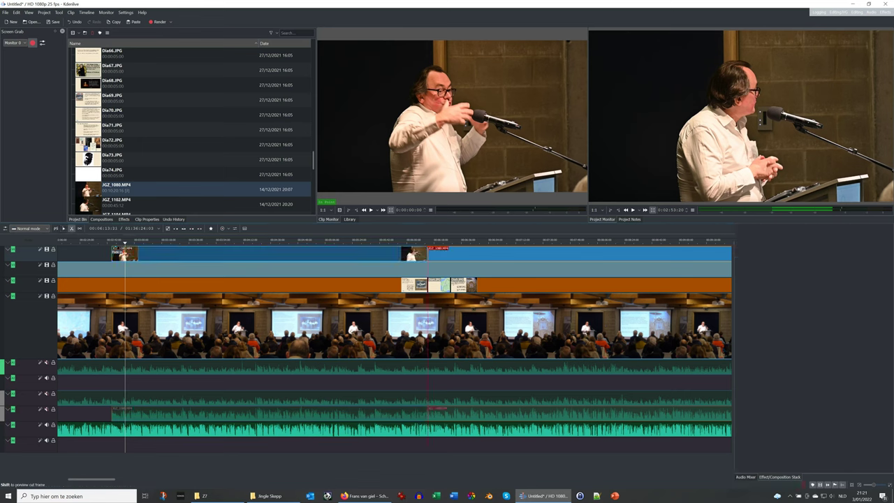
key("s")
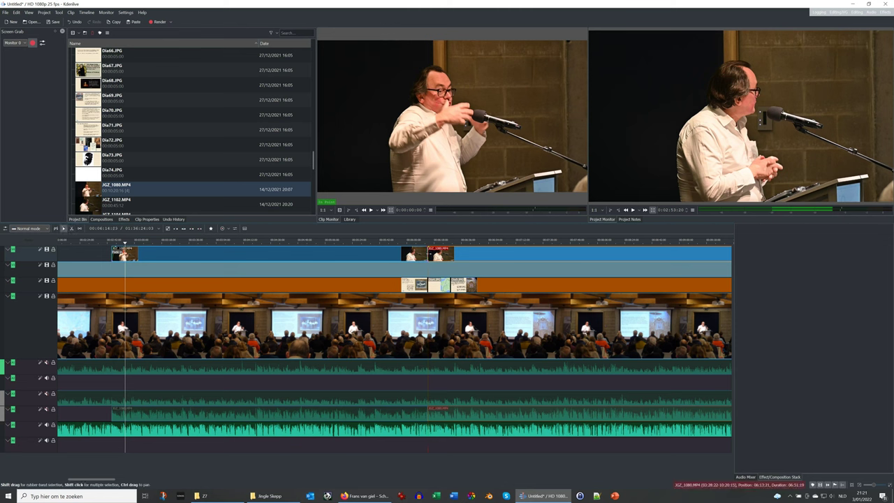
left_click_drag(432, 255, 454, 254)
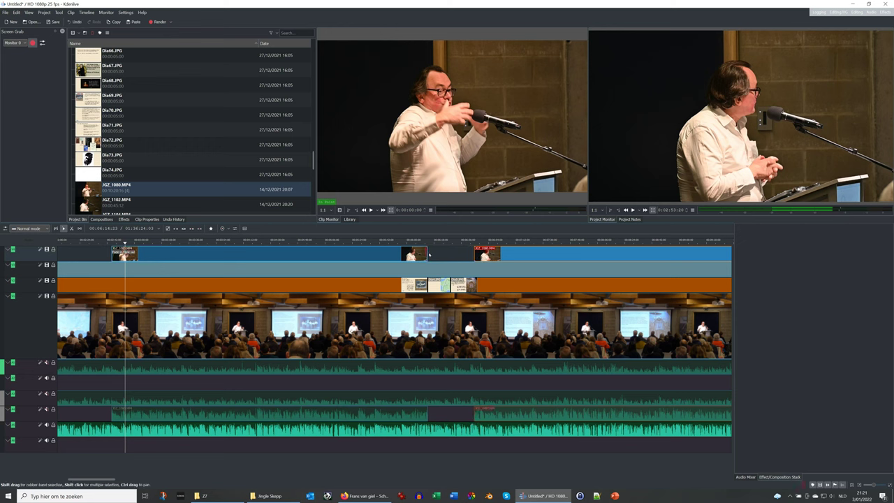
left_click_drag(428, 255, 321, 255)
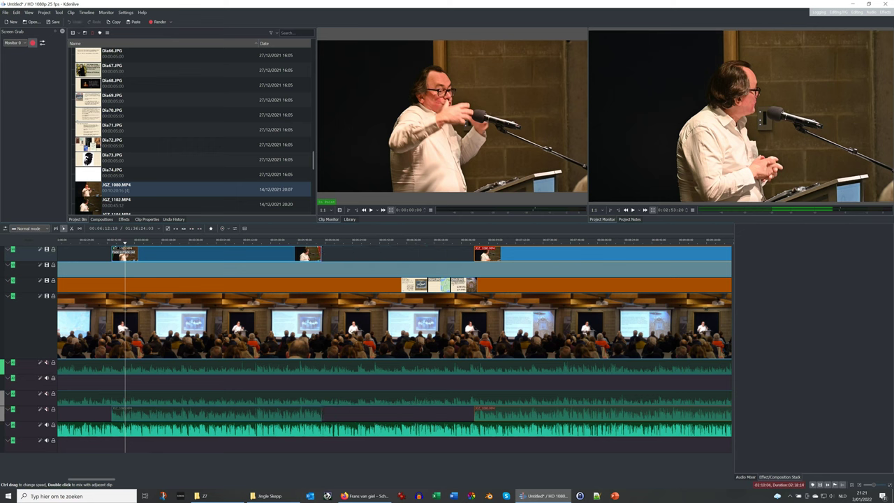
Step: Play back the edited section from the start of the first close-up piece
left_click(308, 255)
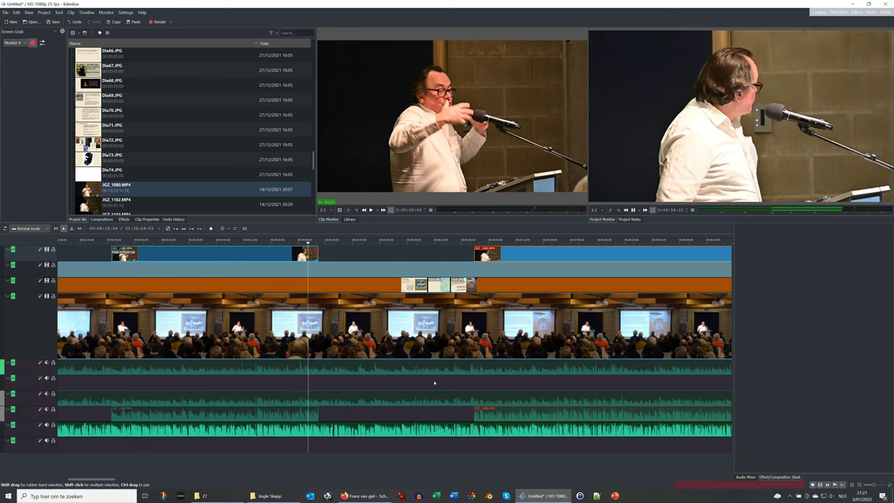
key("space")
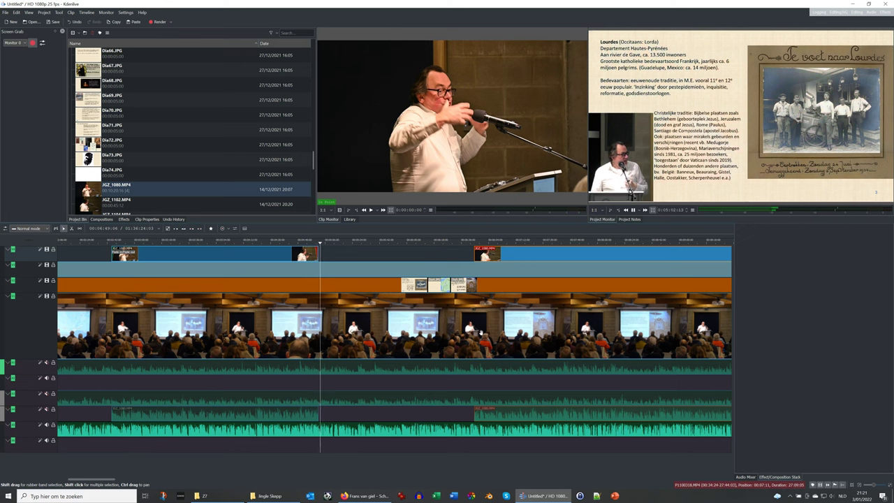
scroll(198, 351, "right", 5)
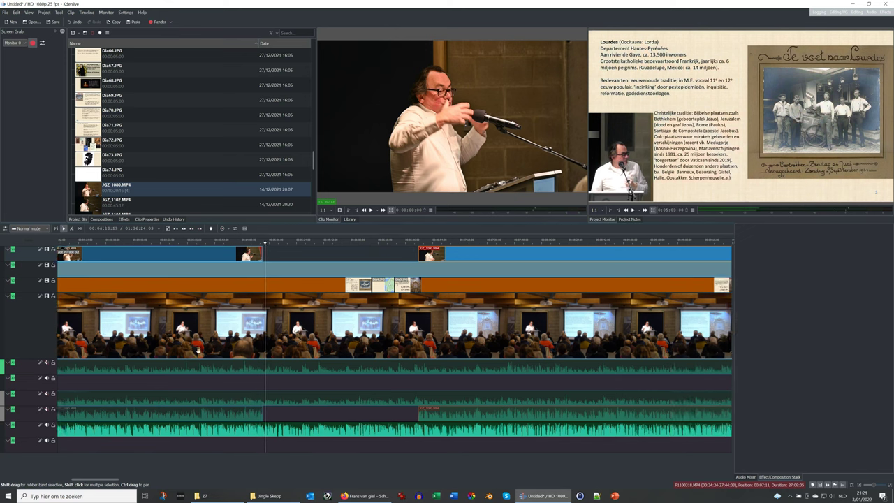